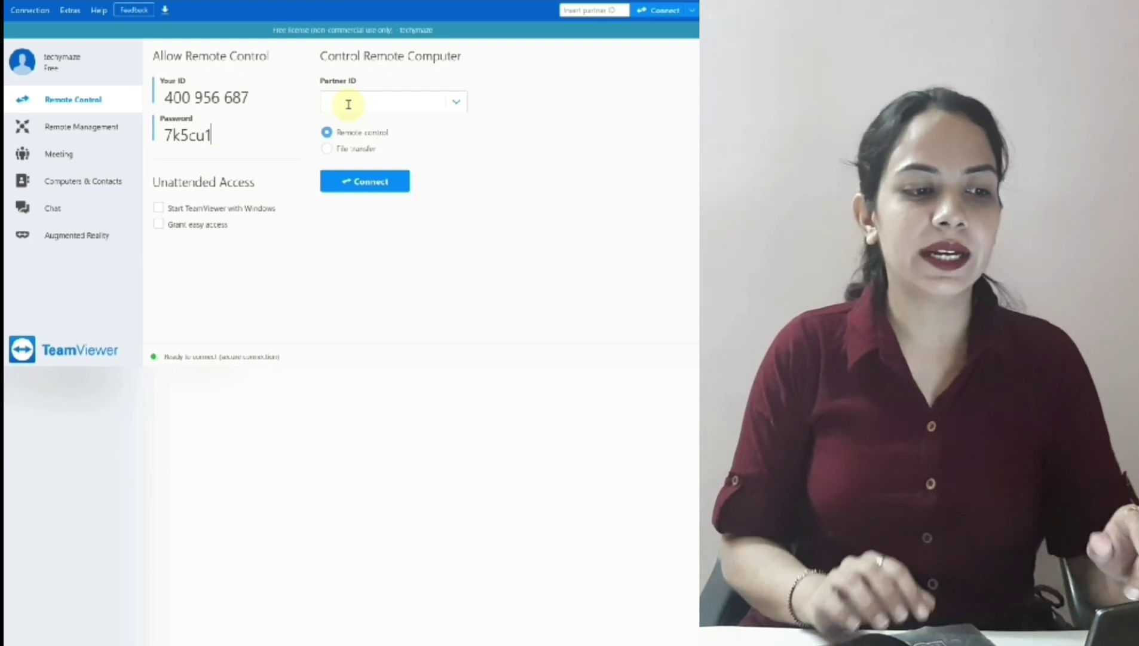
# Step: Enter the saved partner's ID, choose Remote control, and connect to the partner computer
pyautogui.click(348, 105)
pyautogui.write('325')
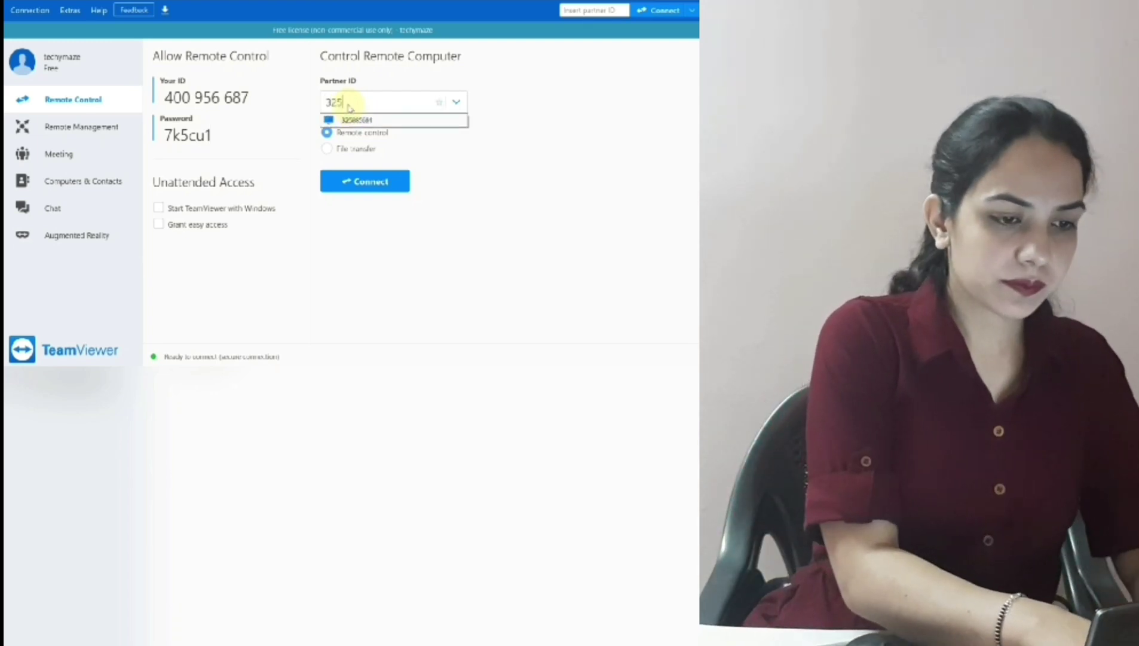
pyautogui.click(357, 120)
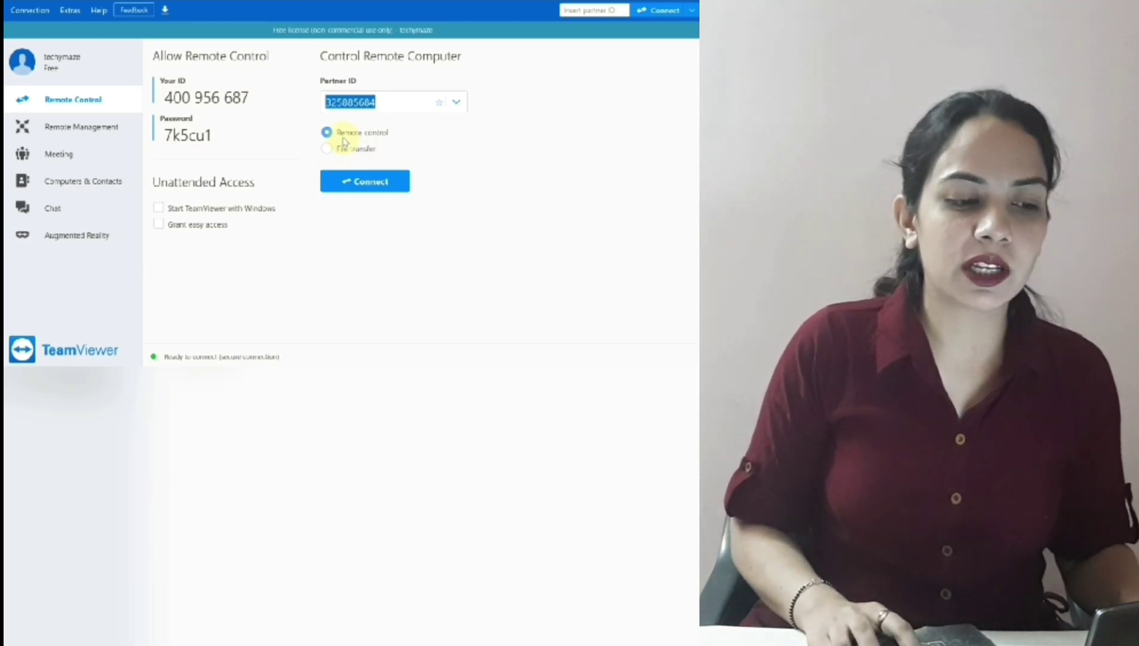
pyautogui.click(328, 133)
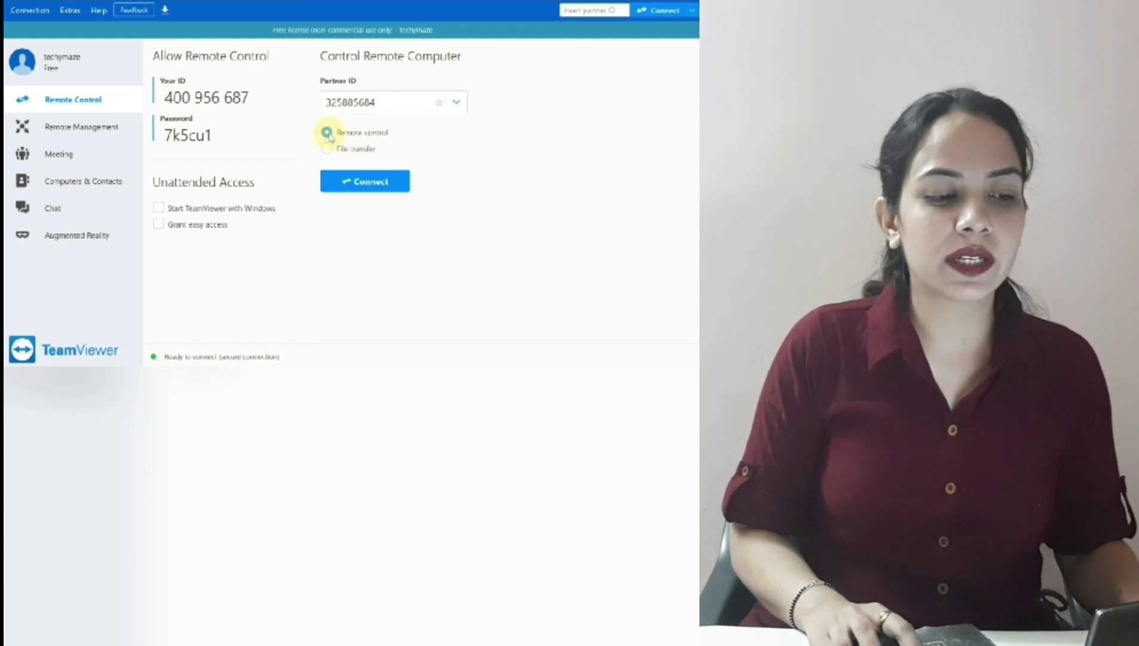
pyautogui.click(351, 189)
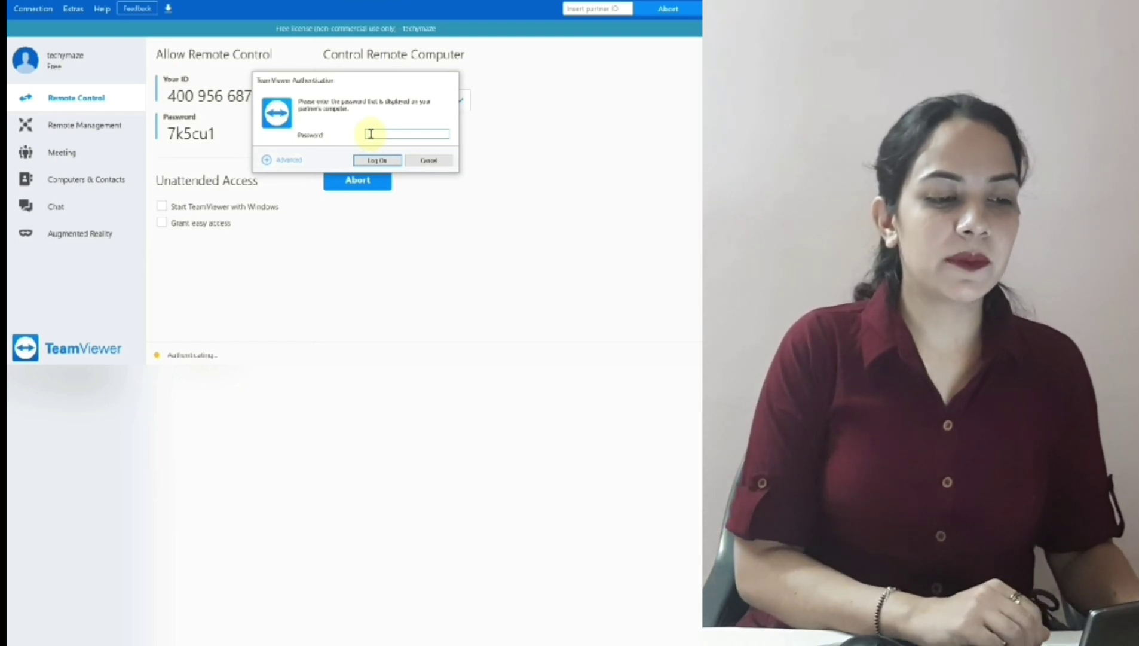
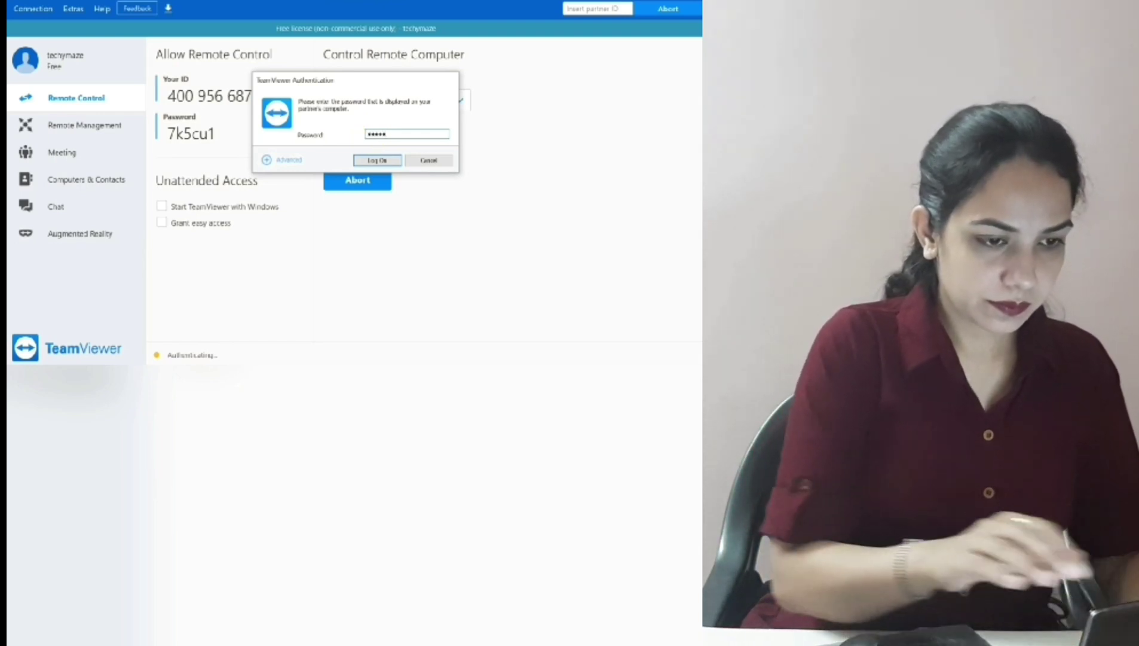
# Step: Enter the partner's password and log on to the remote Windows 7 desktop
pyautogui.click(377, 160)
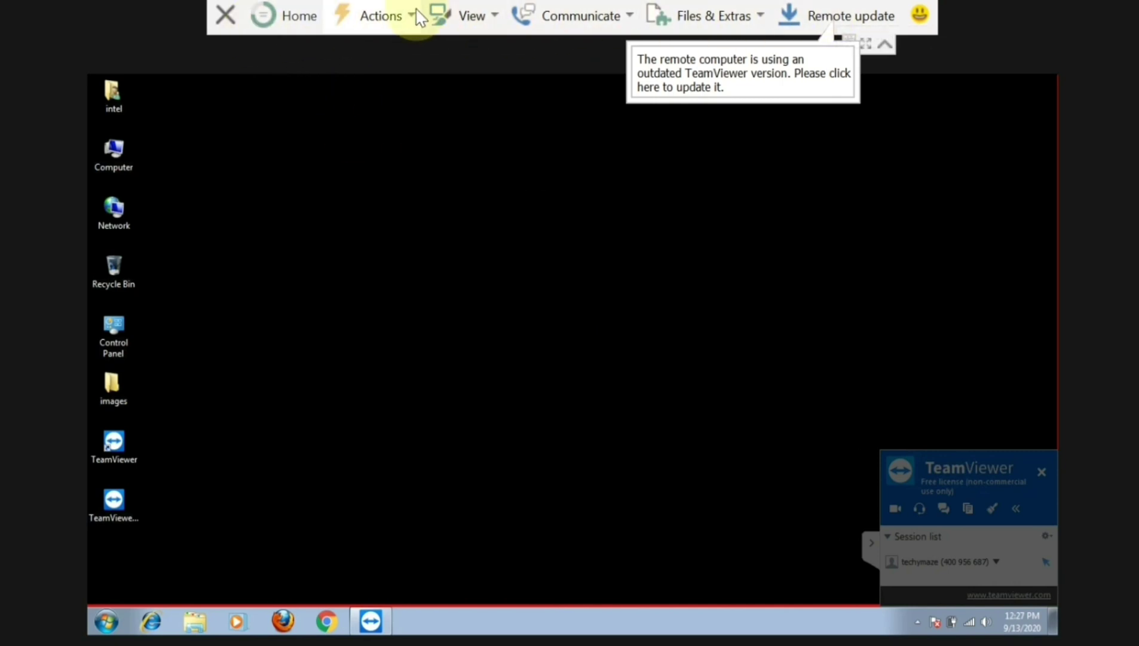
pyautogui.click(291, 30)
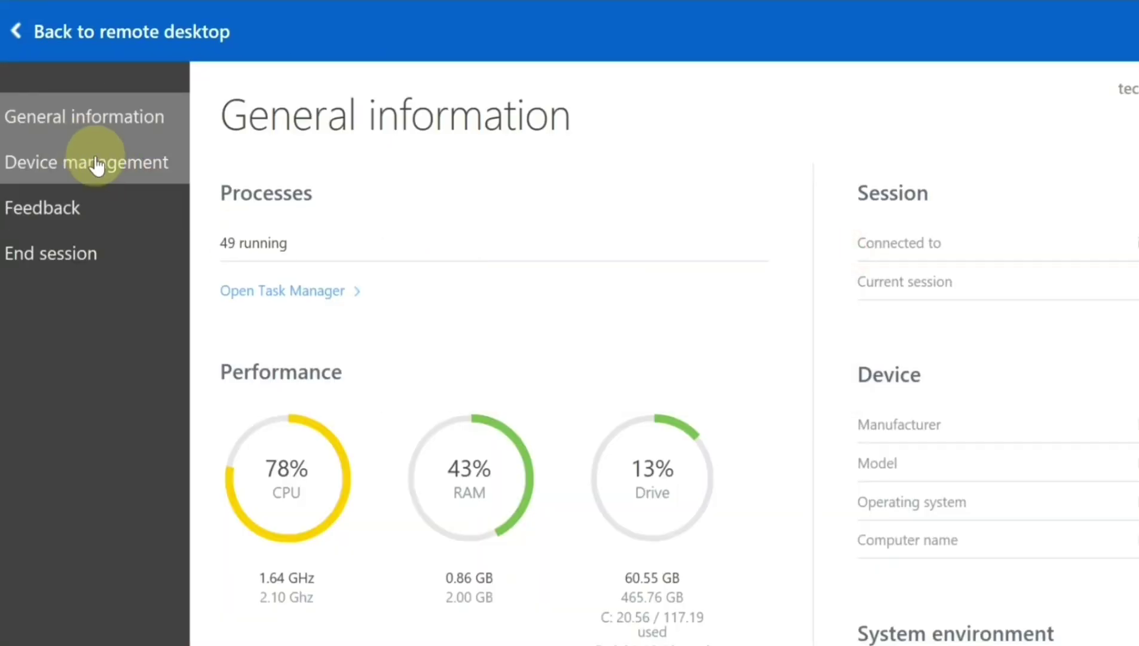
pyautogui.click(96, 167)
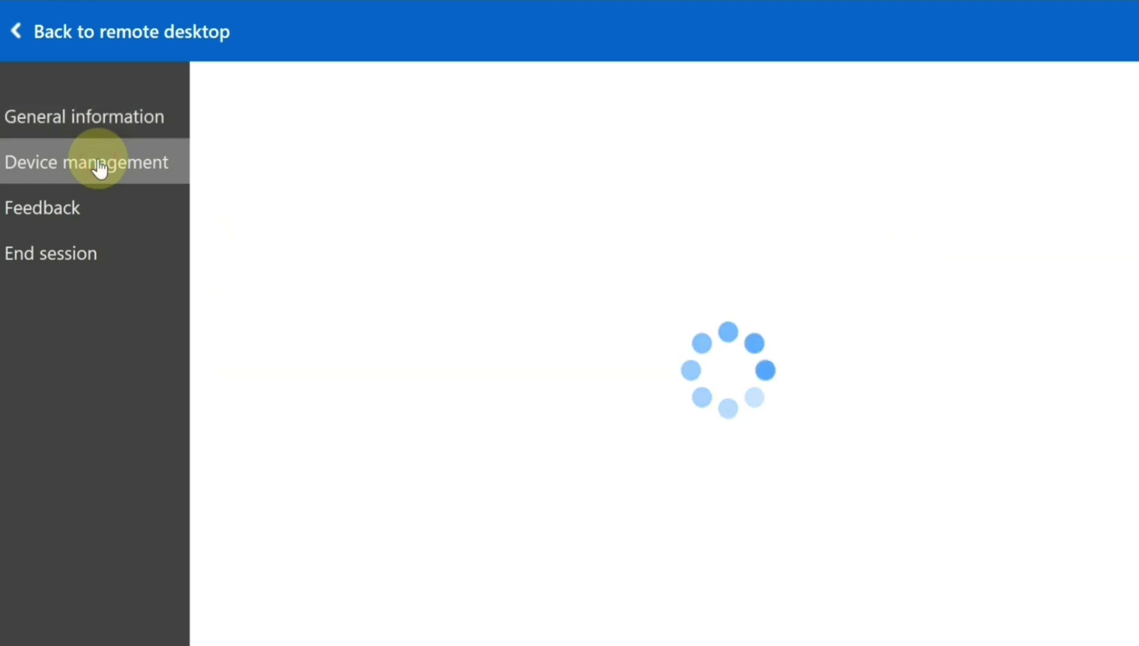
pyautogui.click(63, 216)
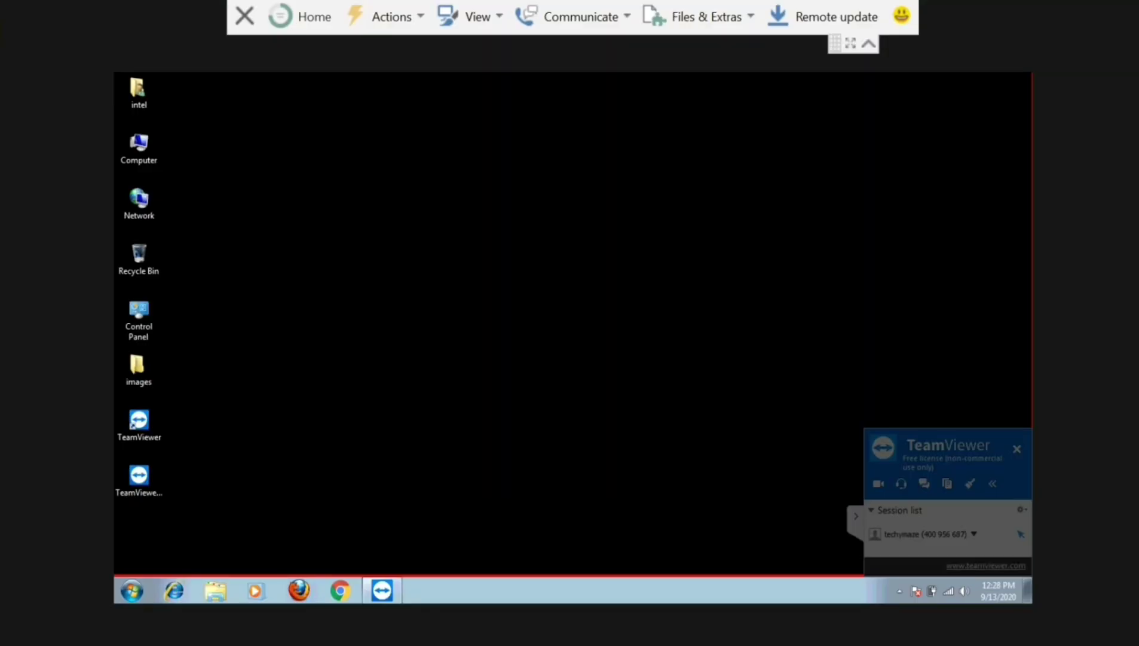
# Step: Leave a note reading 'hello' on the remote desktop from the Actions menu
pyautogui.click(407, 20)
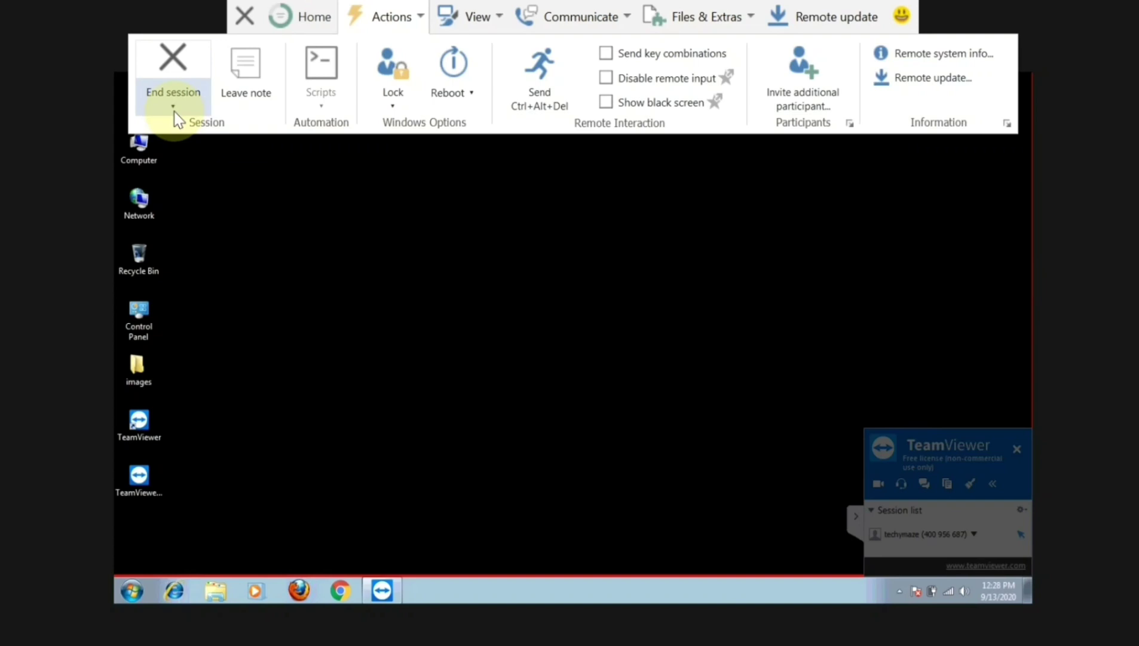
pyautogui.click(243, 90)
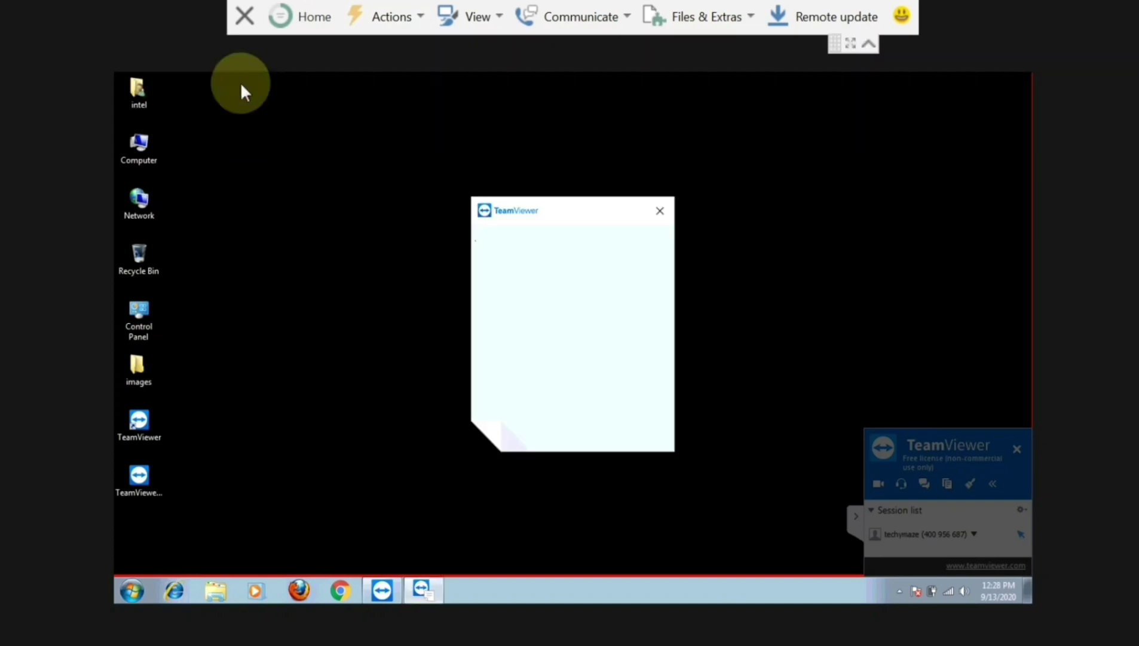
pyautogui.write('hello')
pyautogui.press('Return')
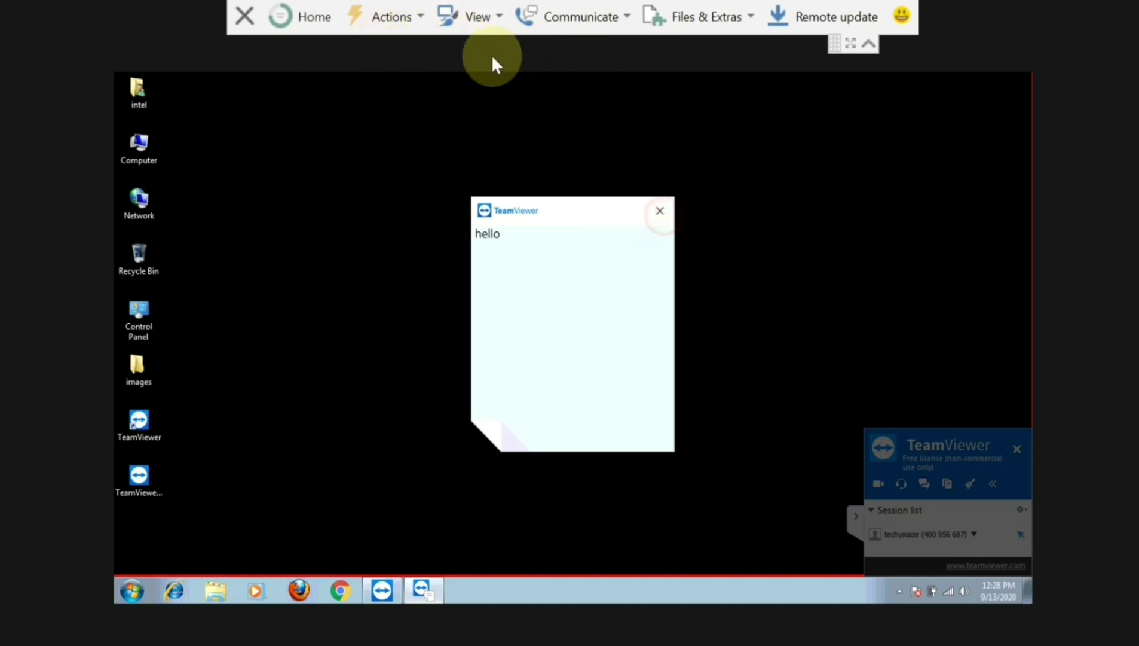
pyautogui.click(411, 21)
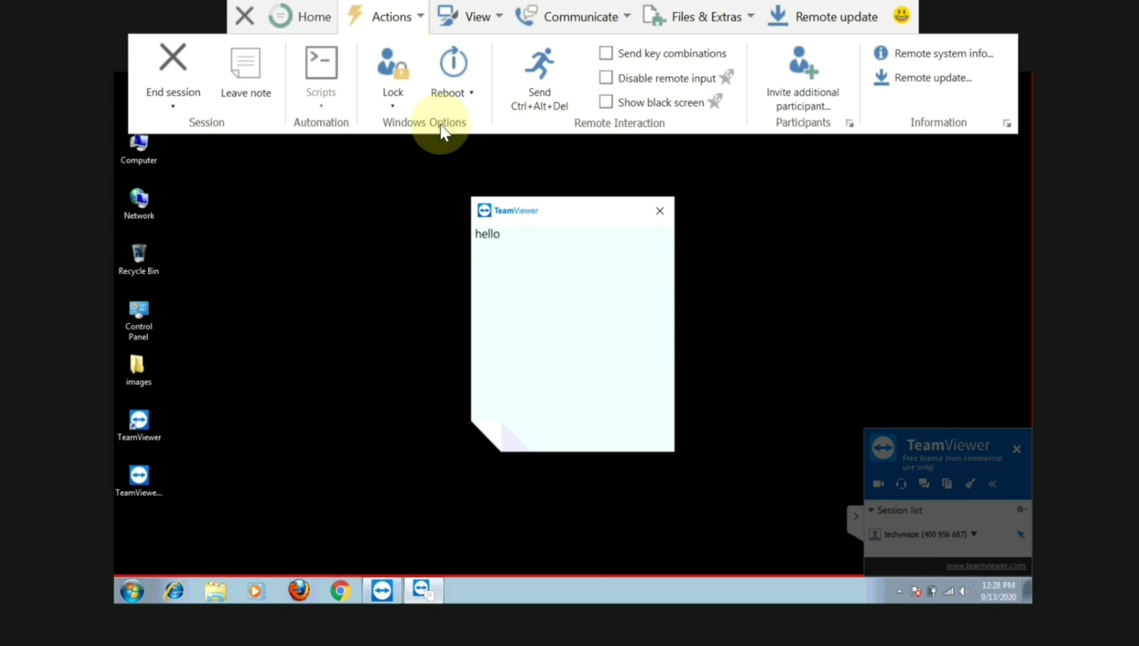
# Step: Lock the remote computer immediately, then sign back in as the intel user
pyautogui.click(402, 111)
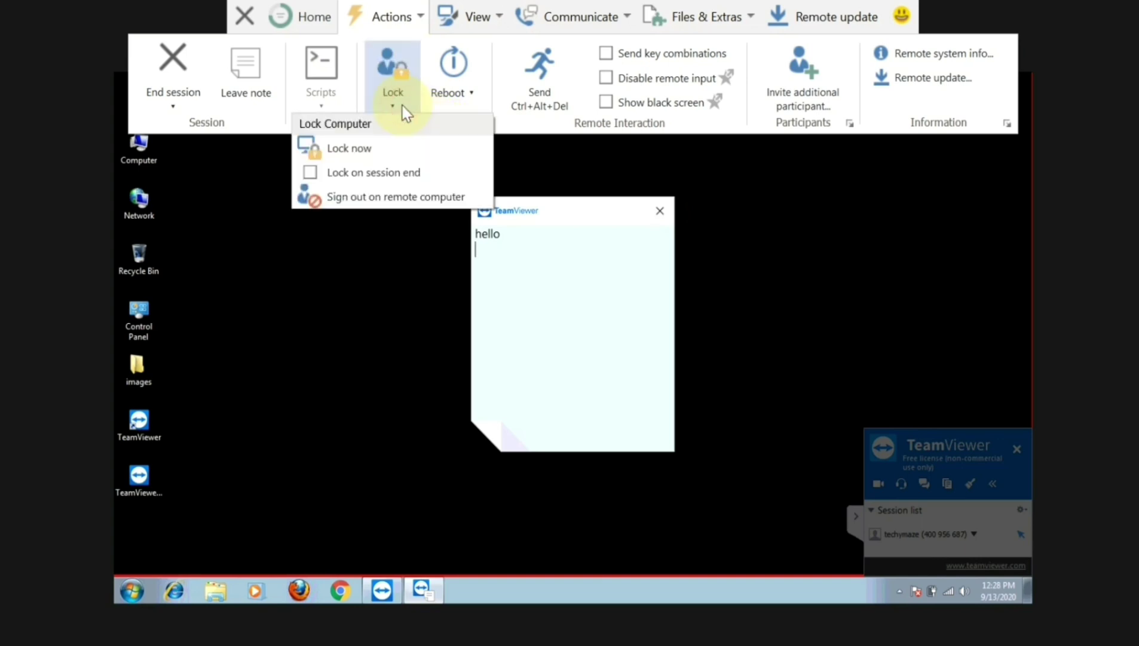
pyautogui.click(388, 149)
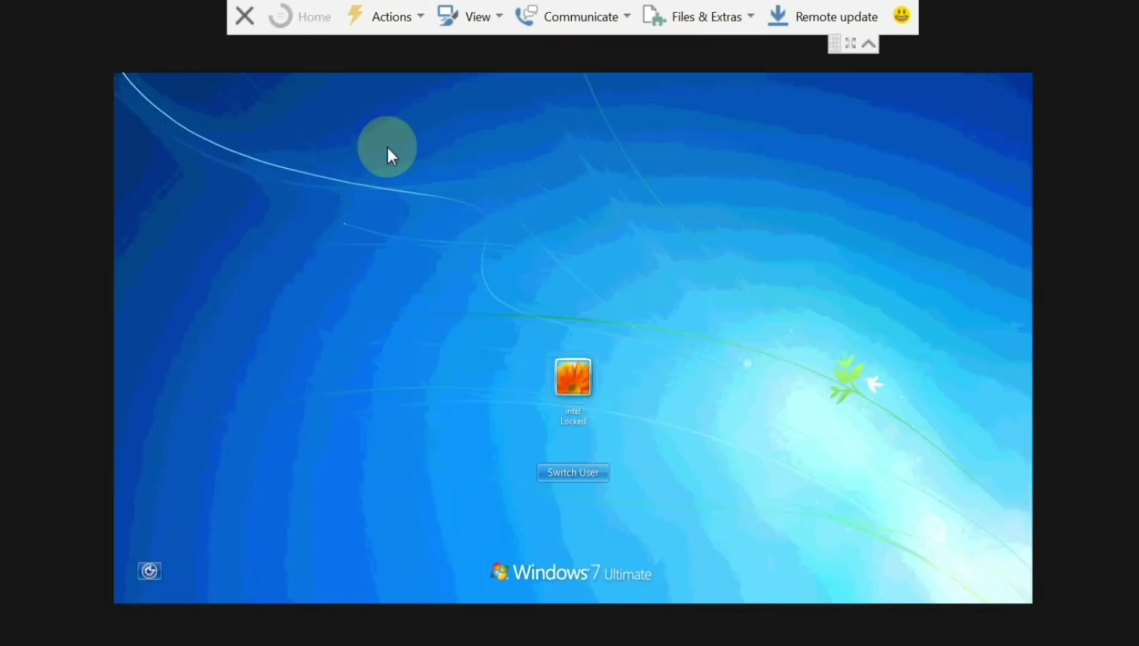
pyautogui.click(578, 383)
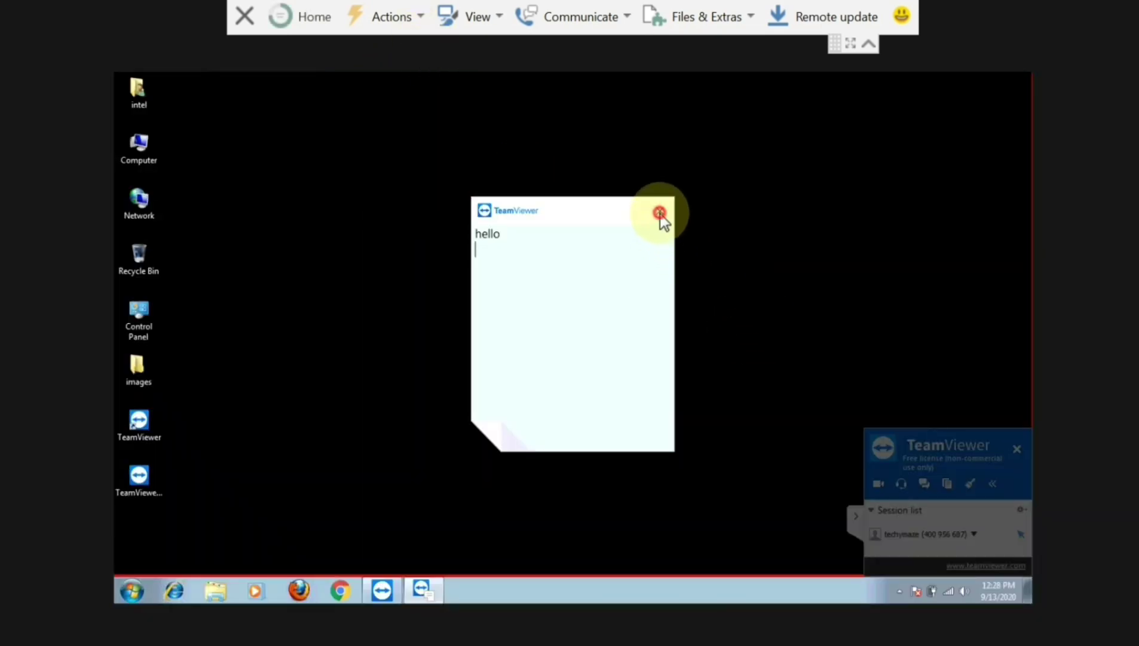
pyautogui.click(414, 21)
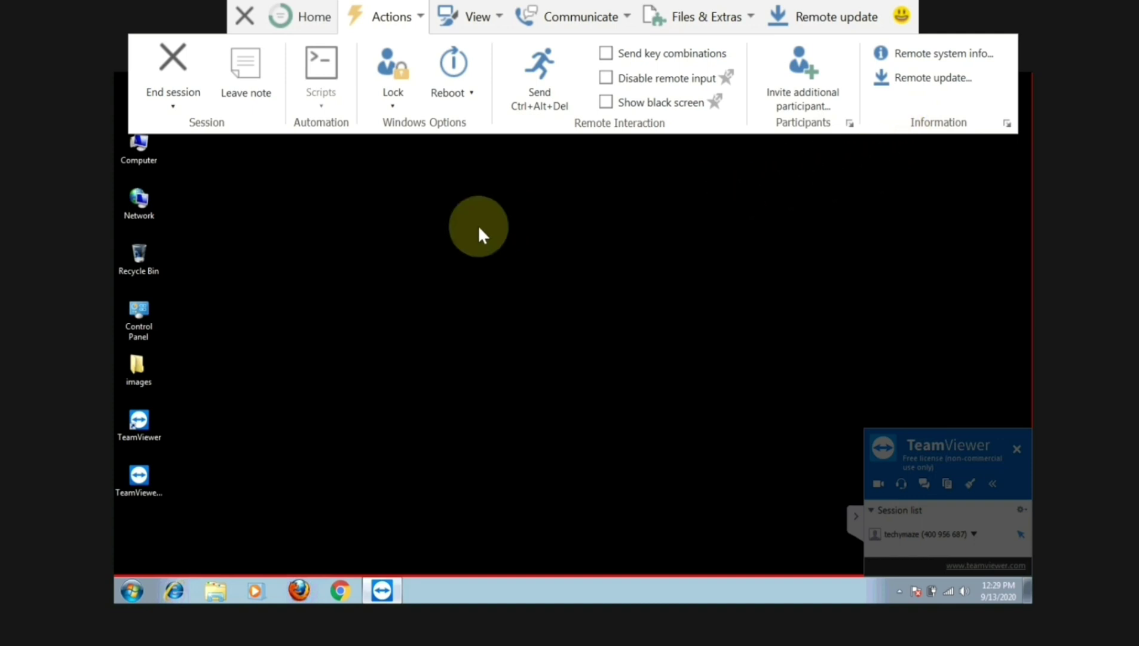
# Step: Switch the remote view to Scaled, then back to Best fit
pyautogui.click(475, 23)
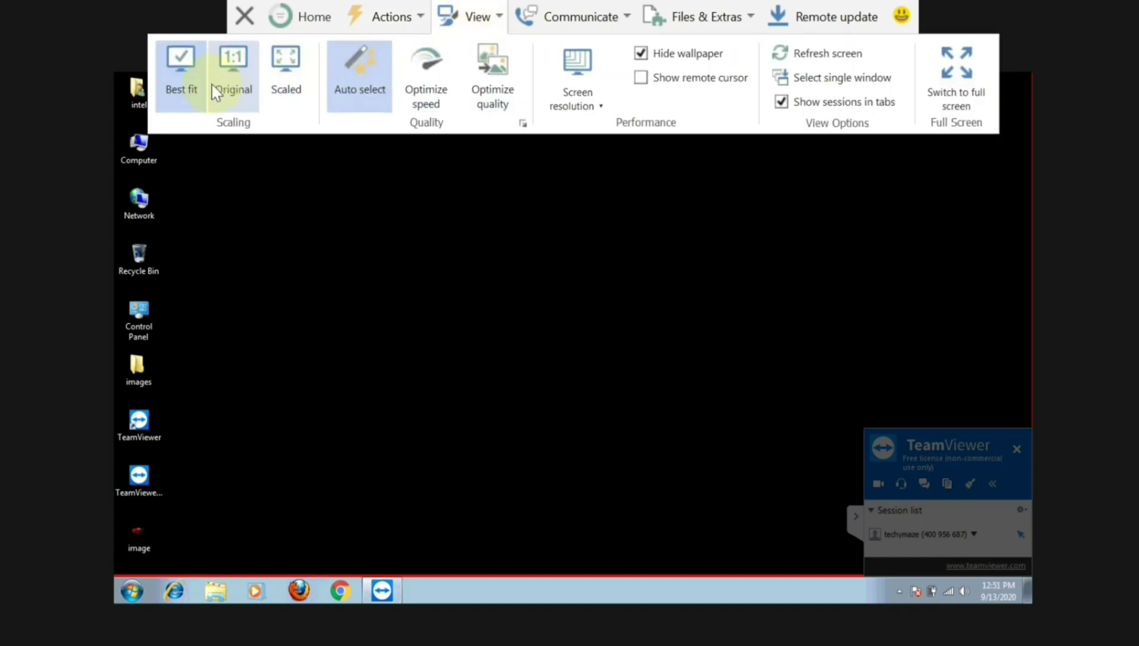
pyautogui.click(285, 96)
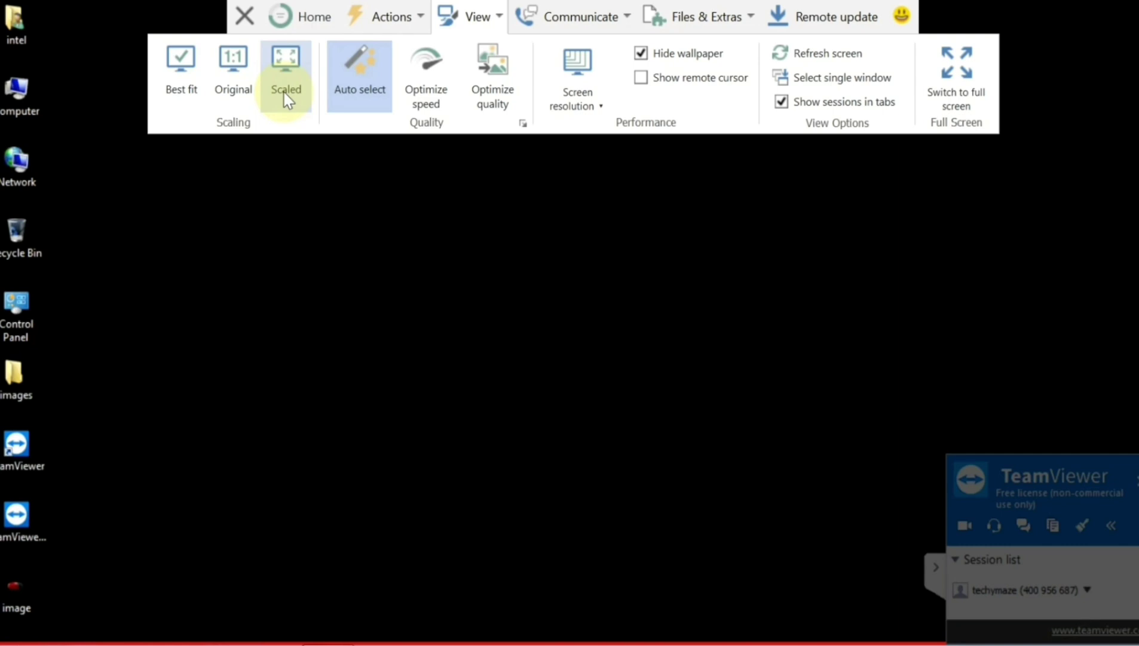
pyautogui.click(181, 78)
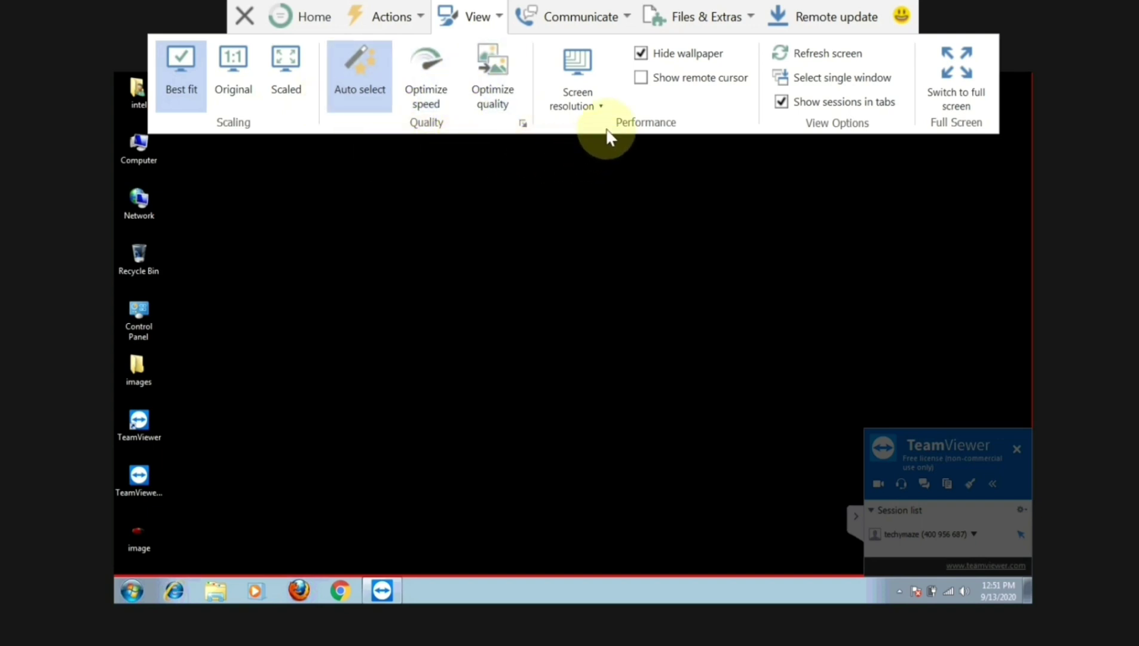
# Step: Change the remote screen resolution to 800 x 600, then restore 1366 x 768
pyautogui.click(595, 108)
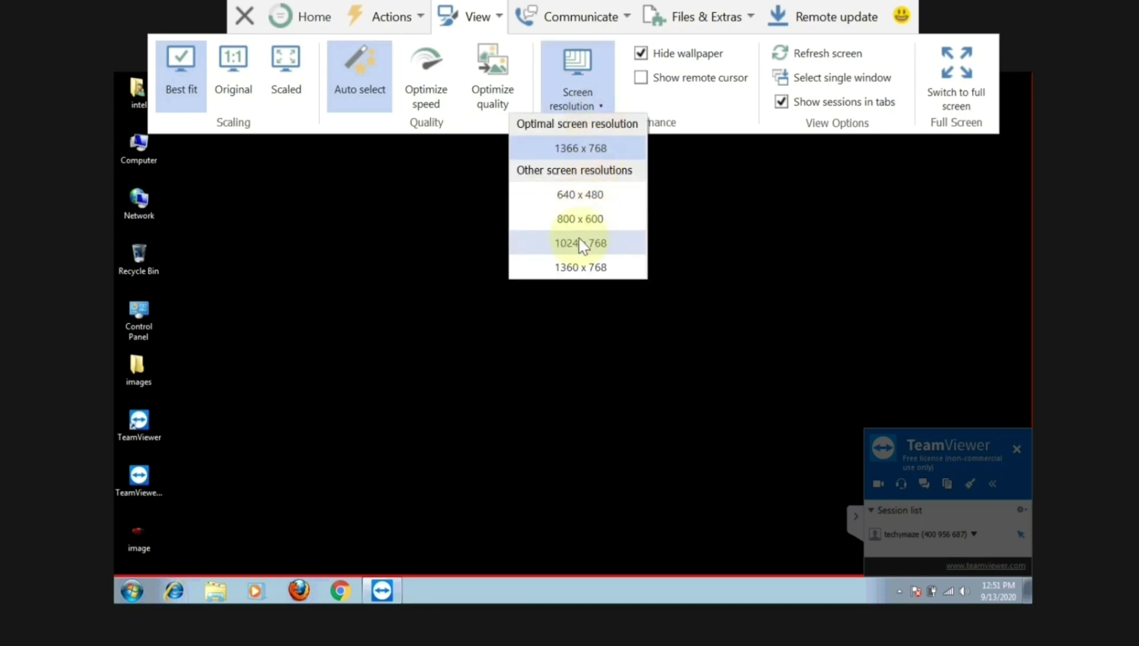
pyautogui.click(579, 220)
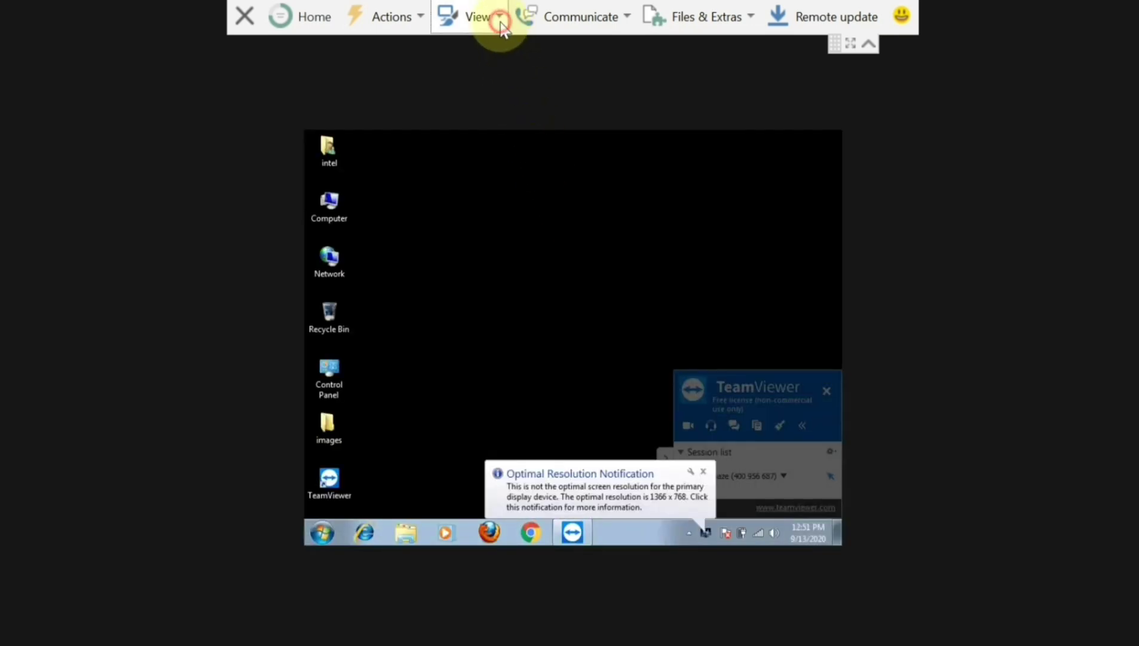
pyautogui.click(498, 22)
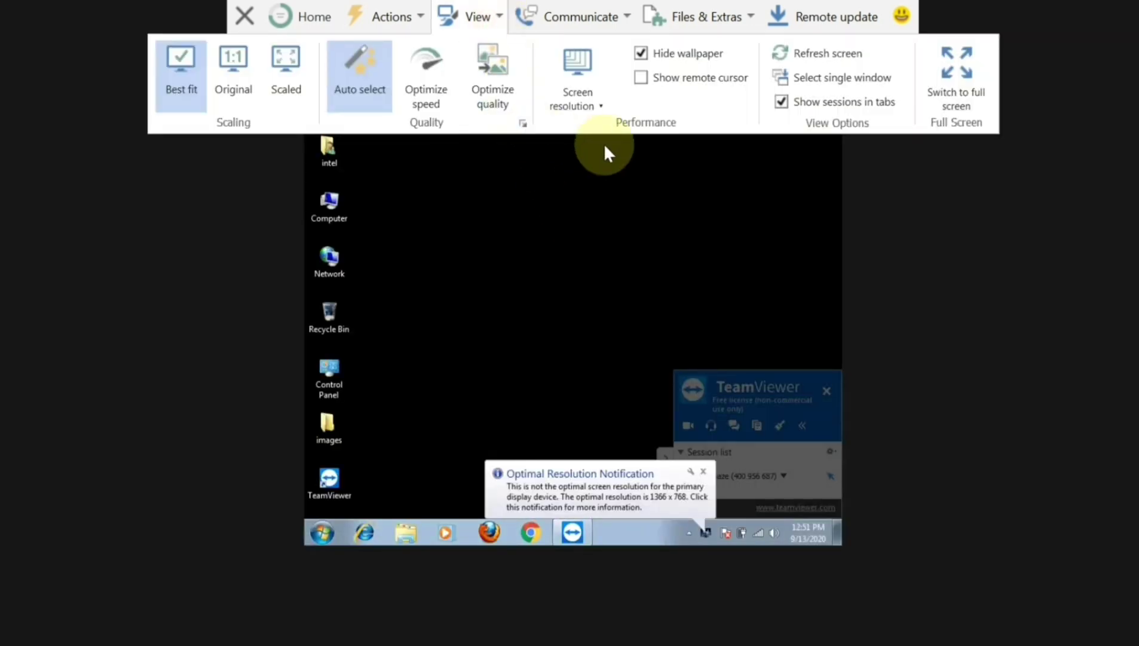
pyautogui.click(583, 111)
pyautogui.click(586, 149)
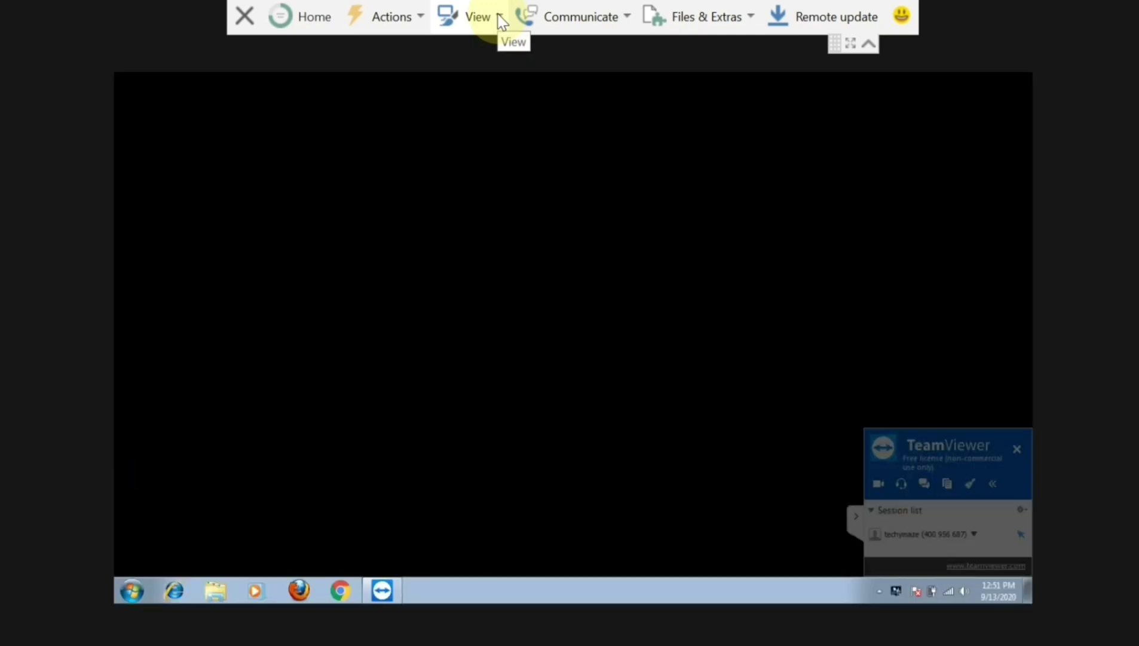
# Step: Show the remote wallpaper and turn on the remote cursor in the View settings
pyautogui.click(498, 22)
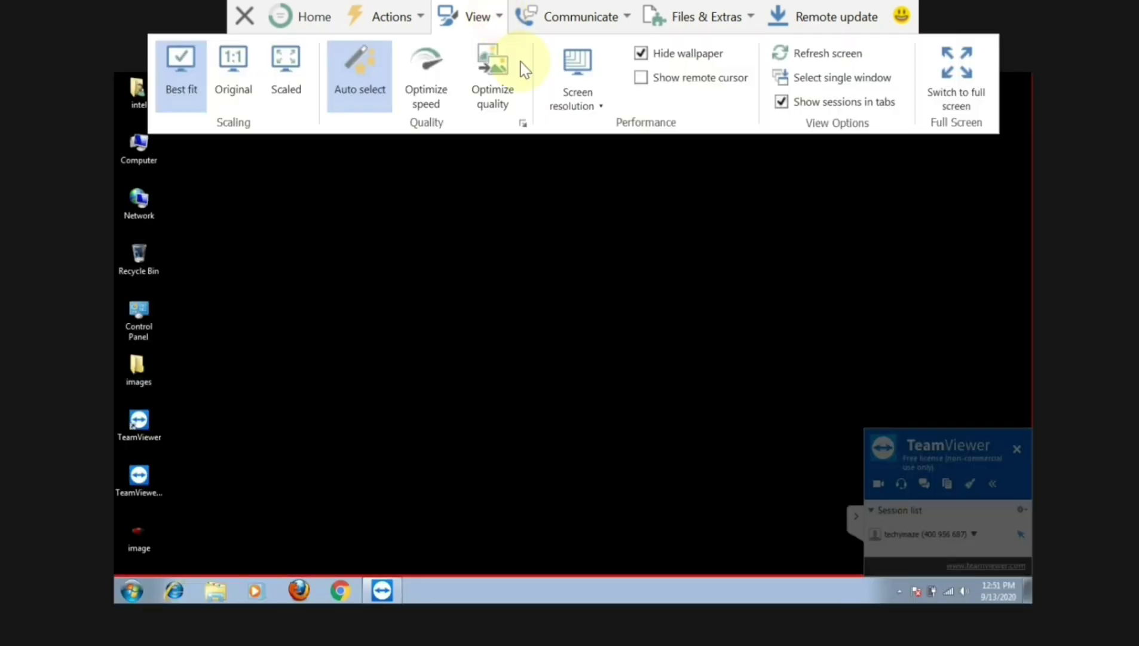
pyautogui.click(645, 61)
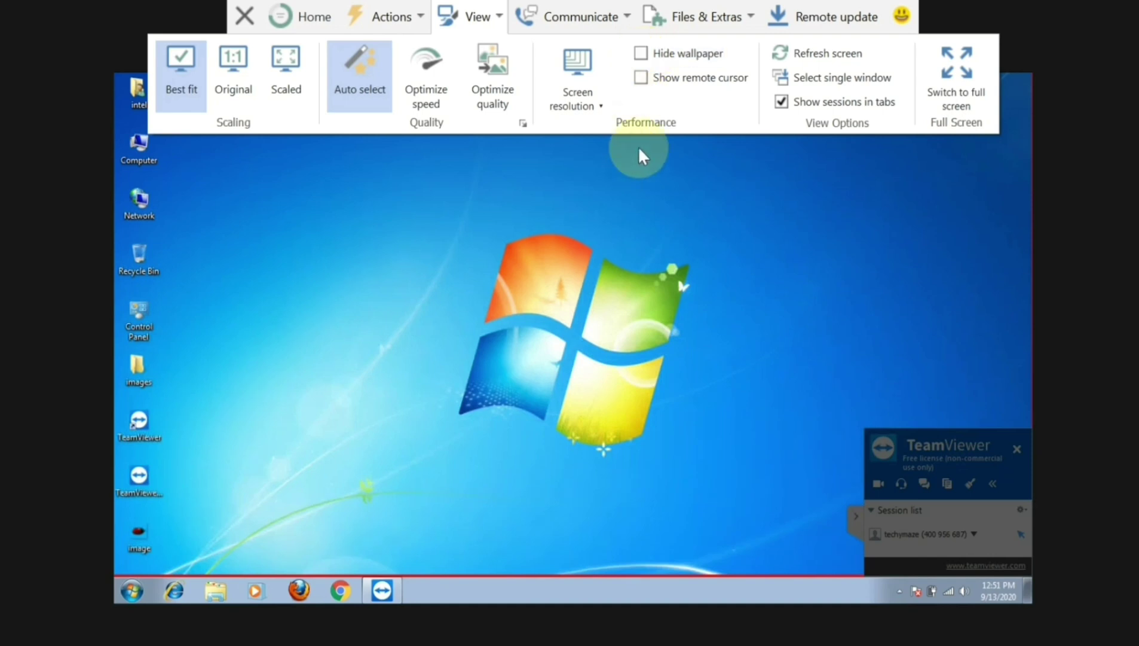
pyautogui.click(644, 83)
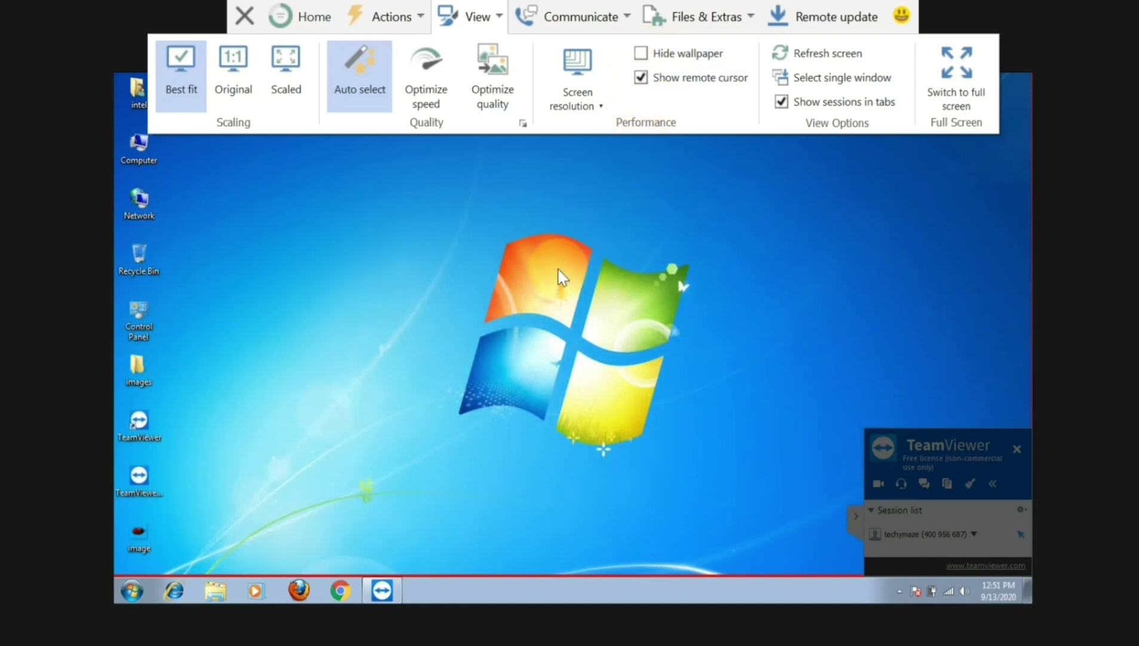
pyautogui.click(599, 227)
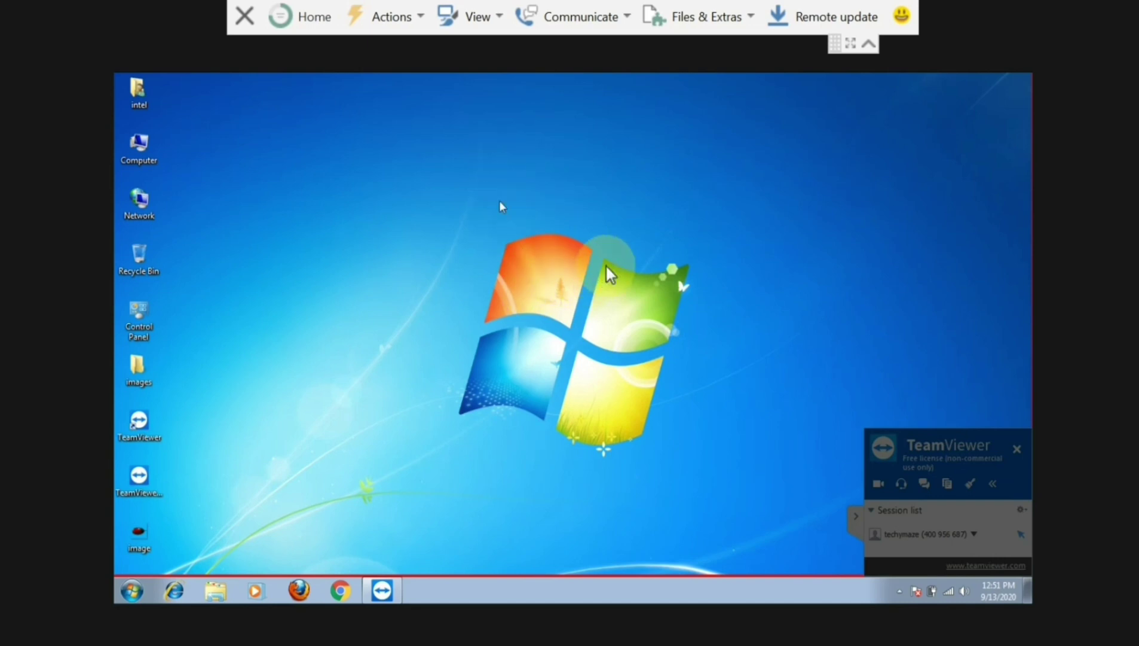
# Step: Switch the remote session to full screen
pyautogui.click(495, 17)
pyautogui.click(580, 17)
pyautogui.click(487, 18)
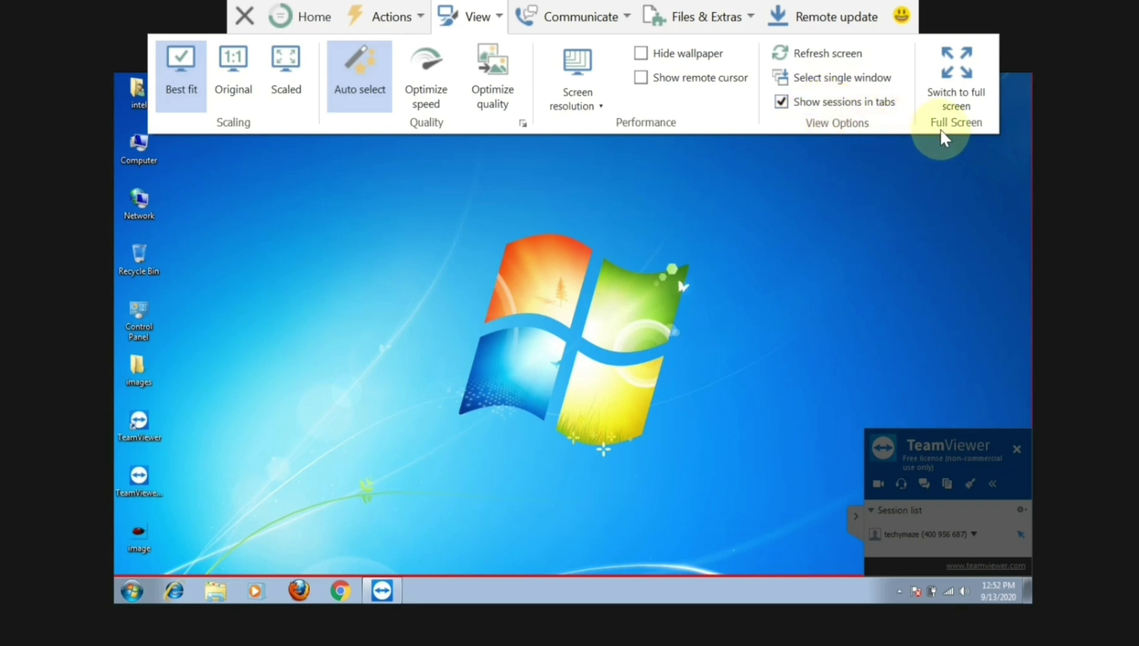
pyautogui.click(956, 70)
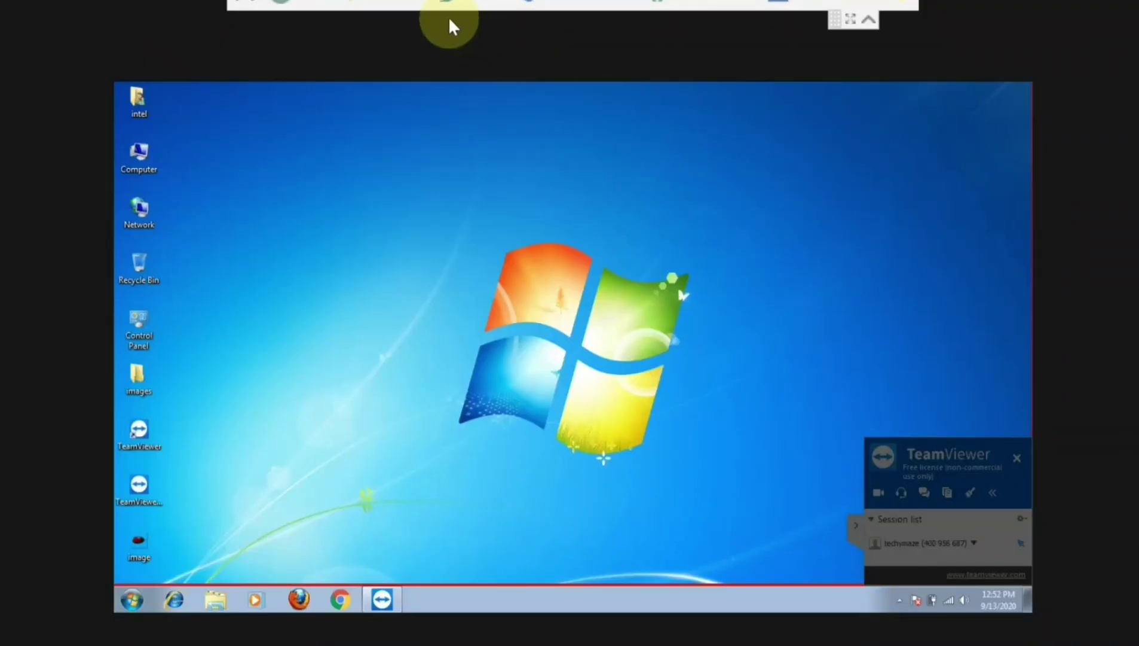
# Step: Exit full screen and expand the Communicate ribbon
pyautogui.moveTo(496, 6)
pyautogui.click(952, 62)
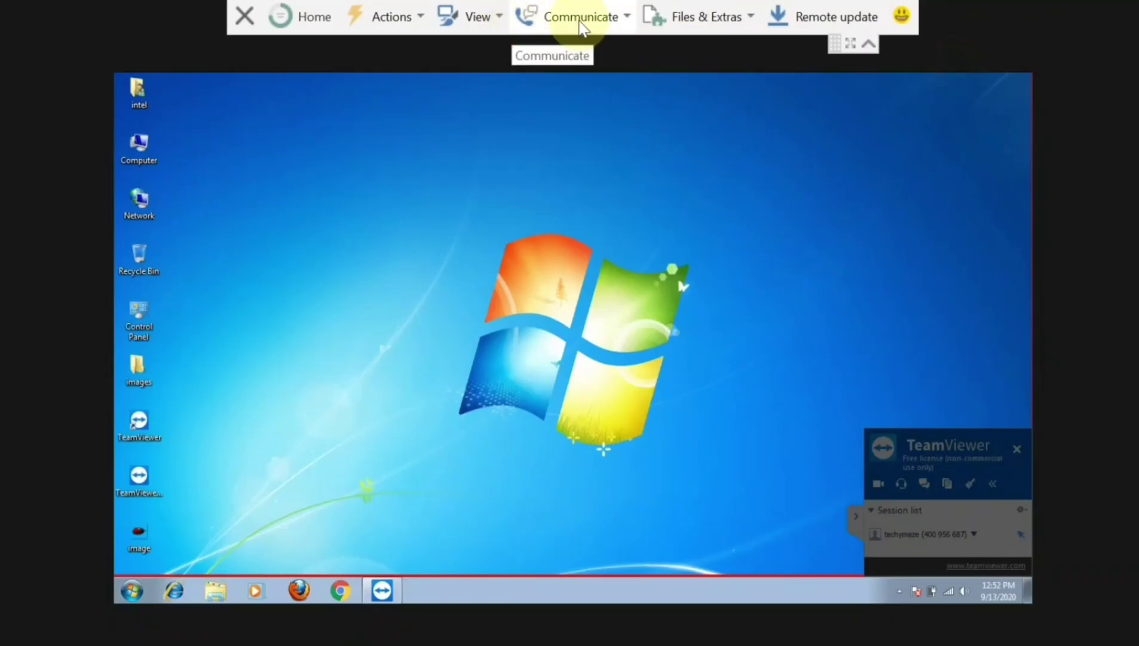
pyautogui.click(581, 27)
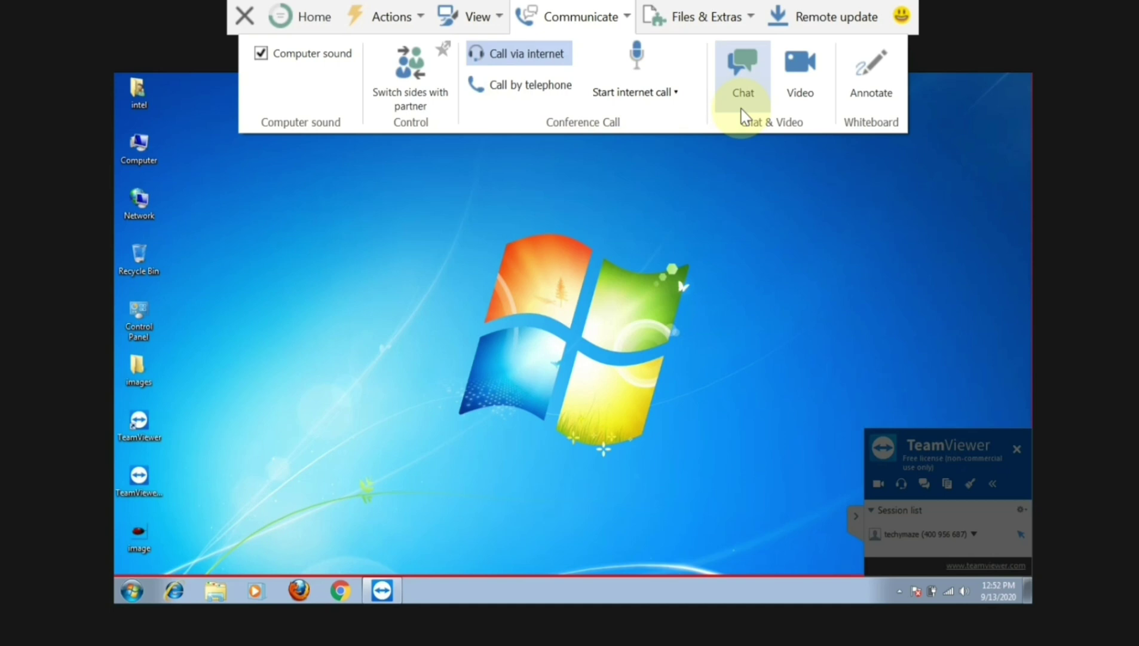
# Step: Send the message 'hello' in a chat with the remote partner
pyautogui.click(743, 90)
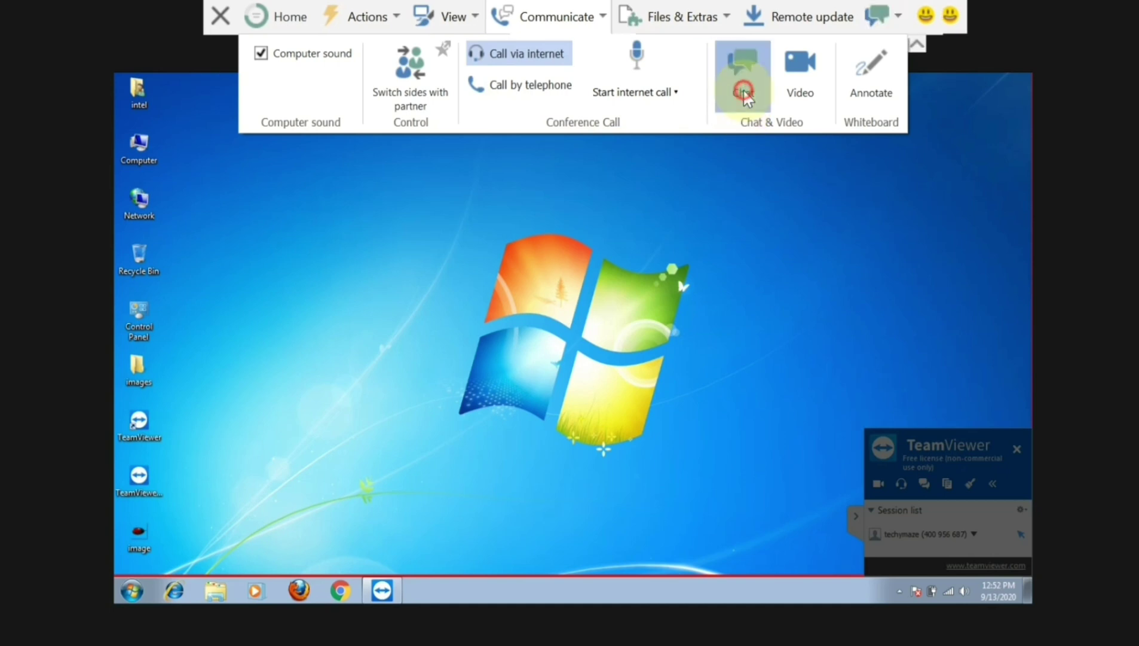
pyautogui.write('hello')
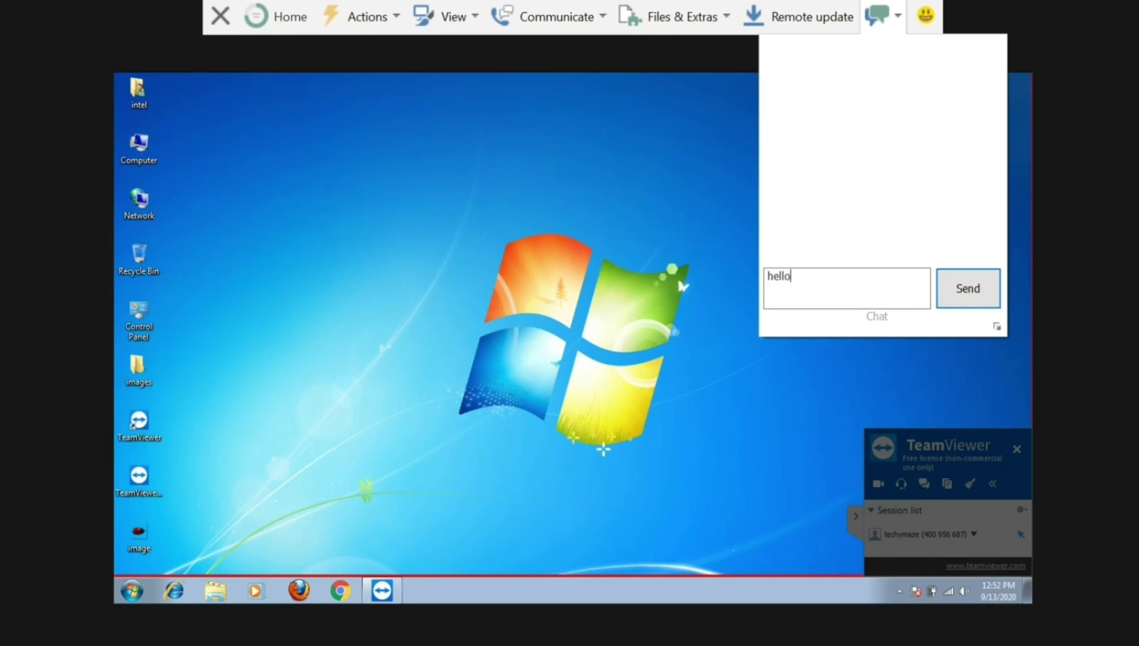
pyautogui.press('Return')
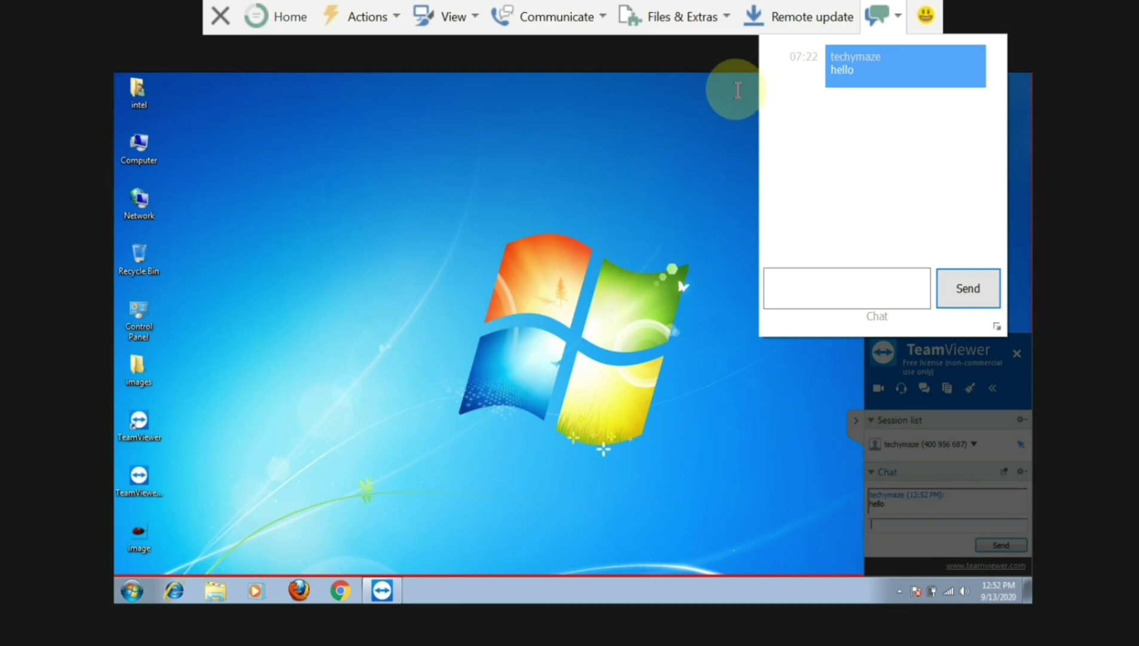
# Step: Start a video session, turn the camera off, and close the video
pyautogui.click(581, 27)
pyautogui.click(803, 71)
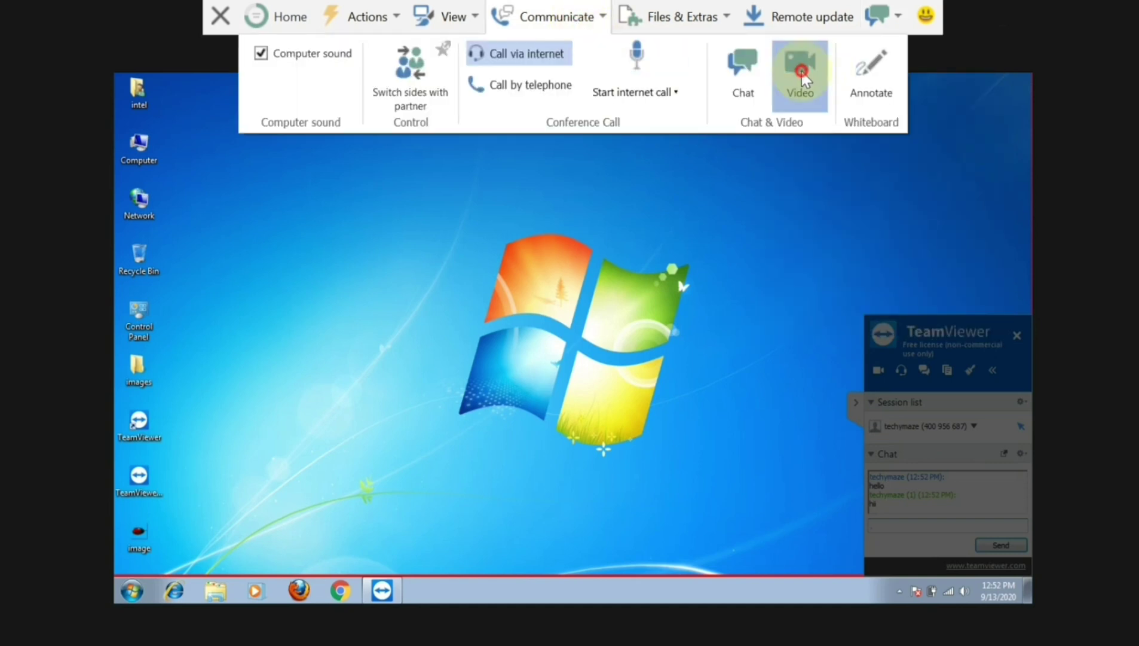
pyautogui.click(1111, 574)
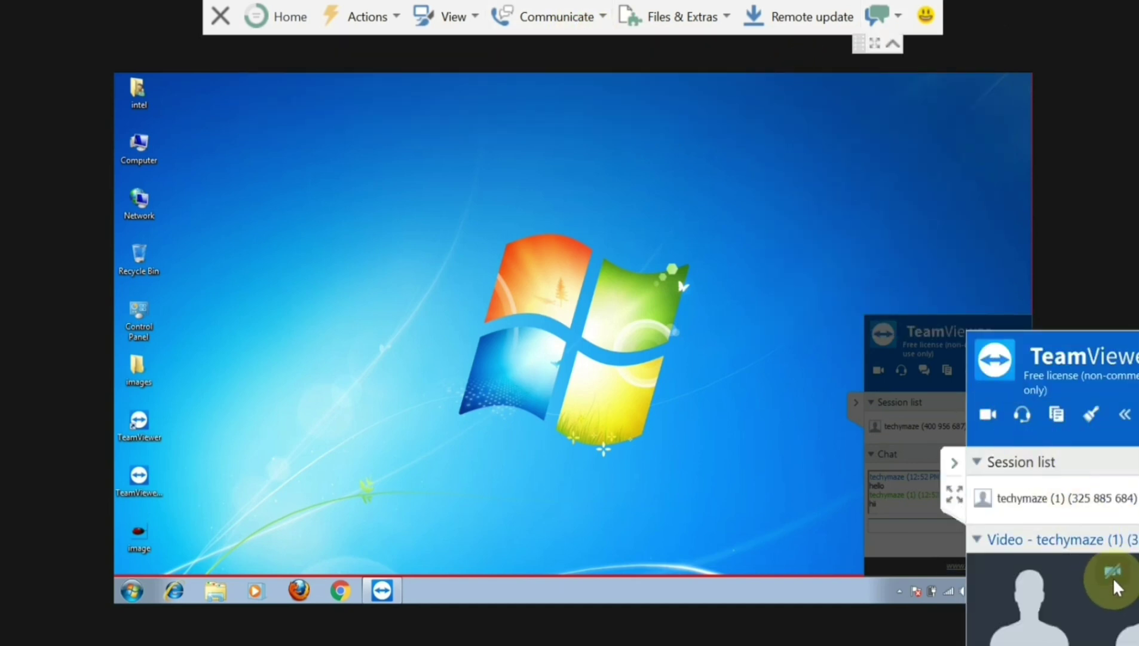
pyautogui.click(1138, 539)
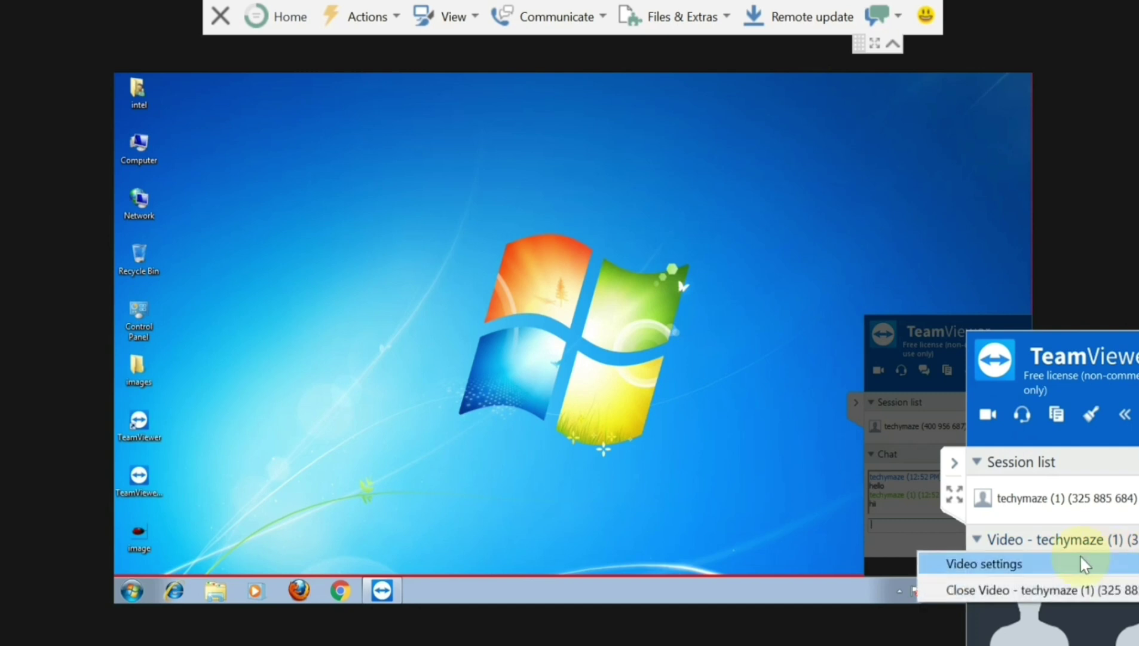
pyautogui.click(1052, 591)
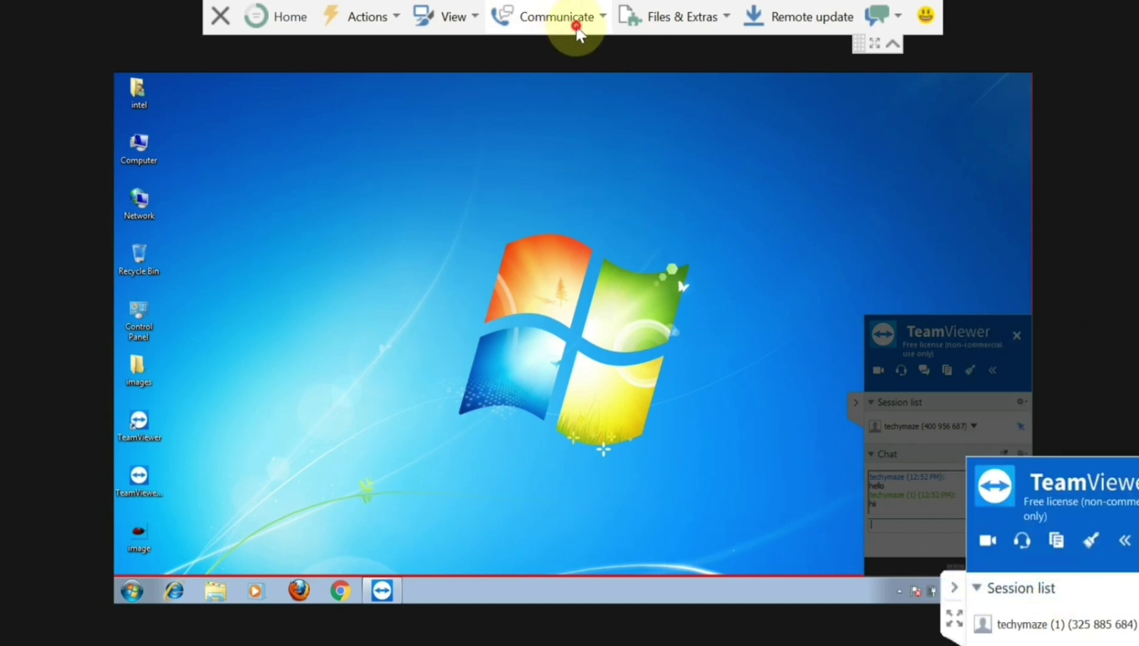
pyautogui.click(575, 24)
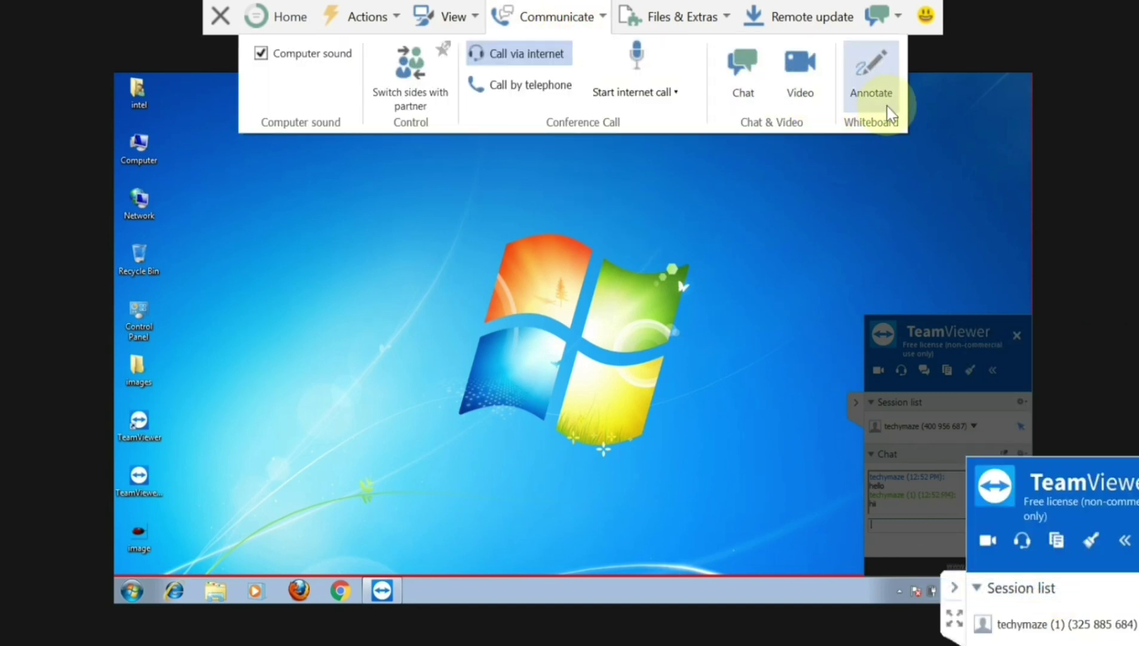
# Step: Open file transfer from the Files & Extras tab, showing local Desktop and remote images folder
pyautogui.click(703, 20)
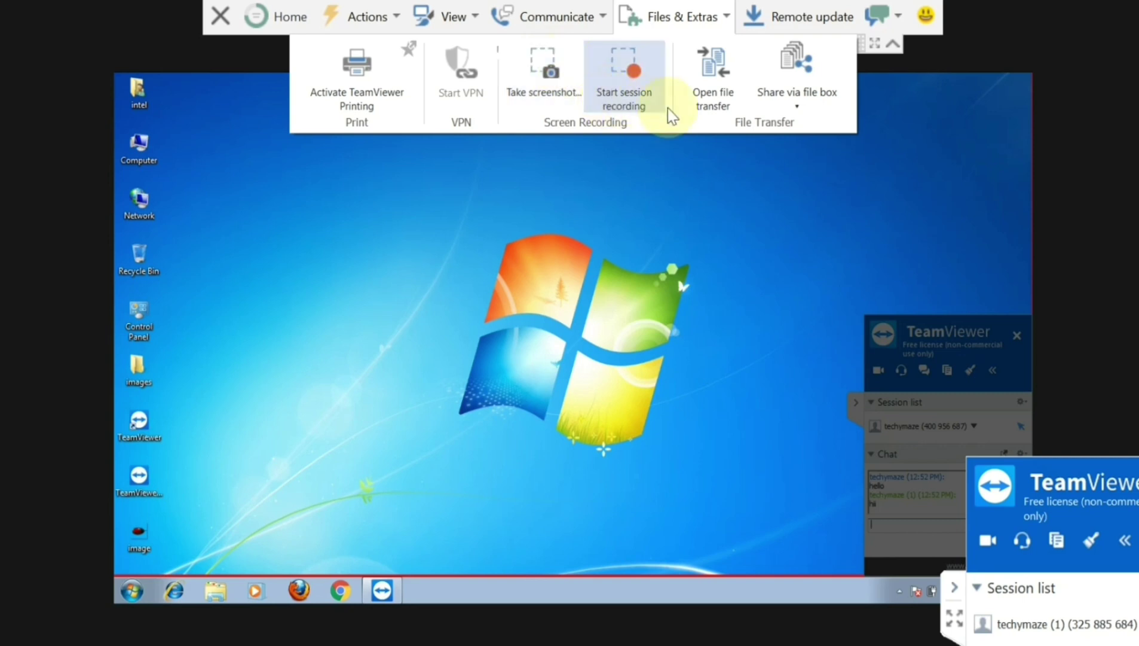
pyautogui.click(709, 67)
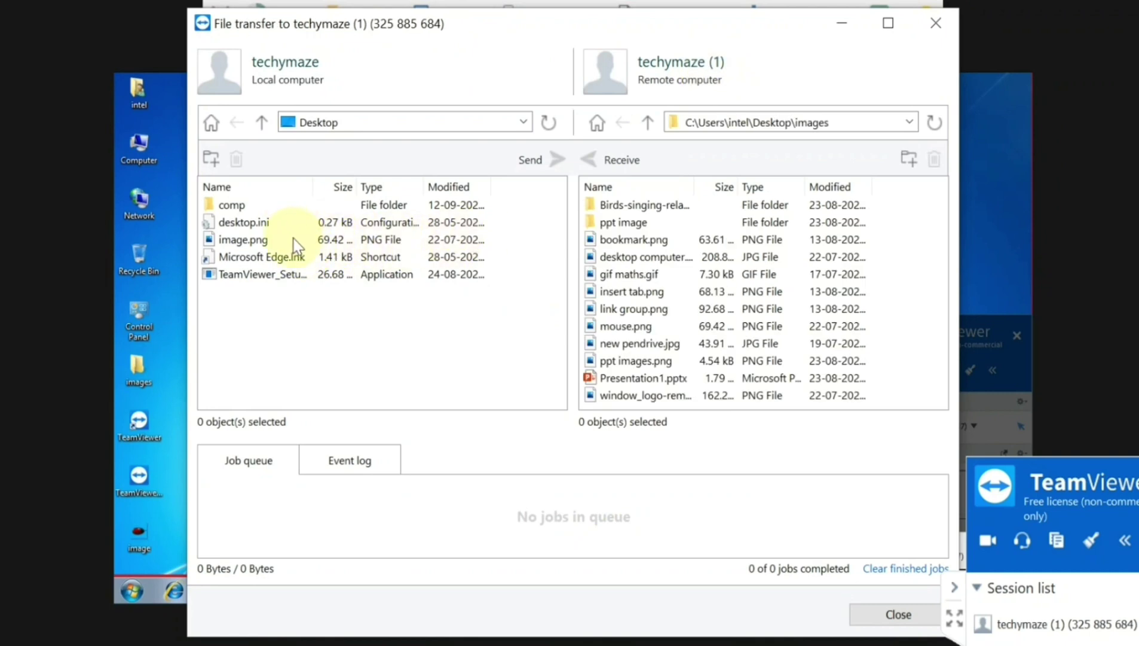
# Step: Send link group.png (92.68 kB) from the local comp folder to the remote Desktop
pyautogui.click(256, 242)
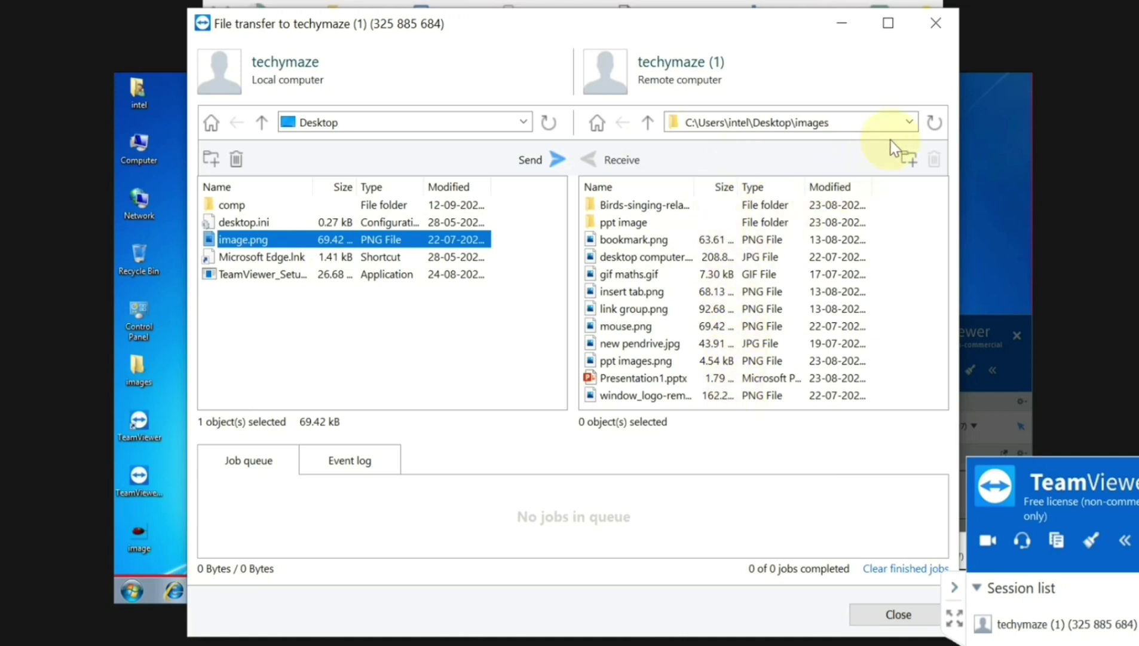
pyautogui.click(909, 123)
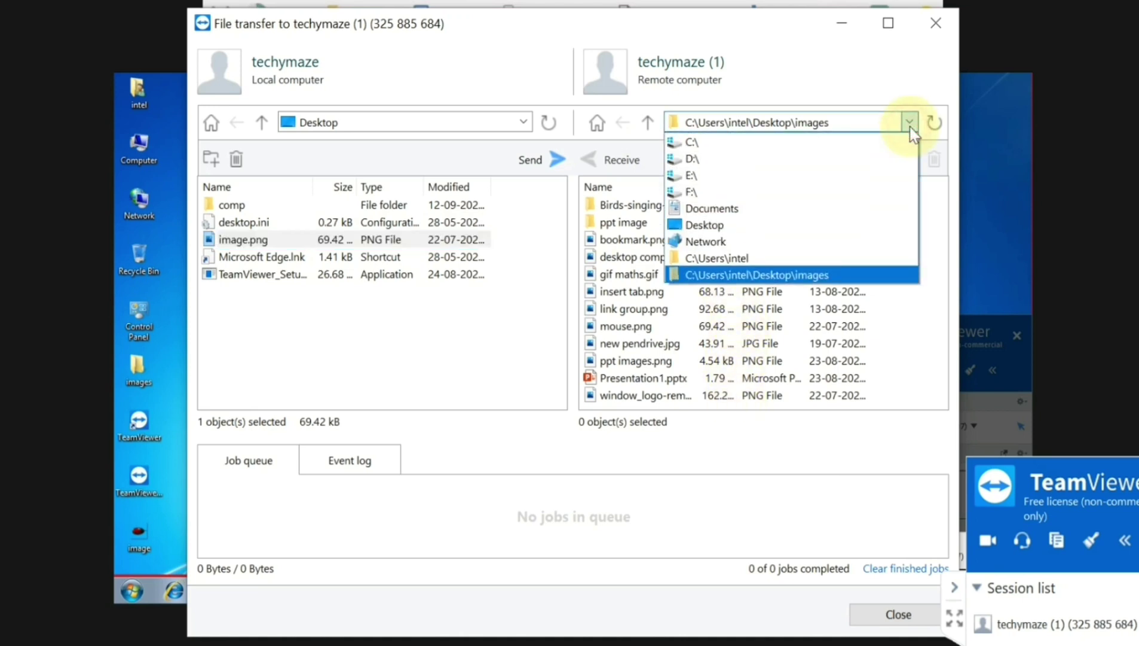
pyautogui.click(773, 225)
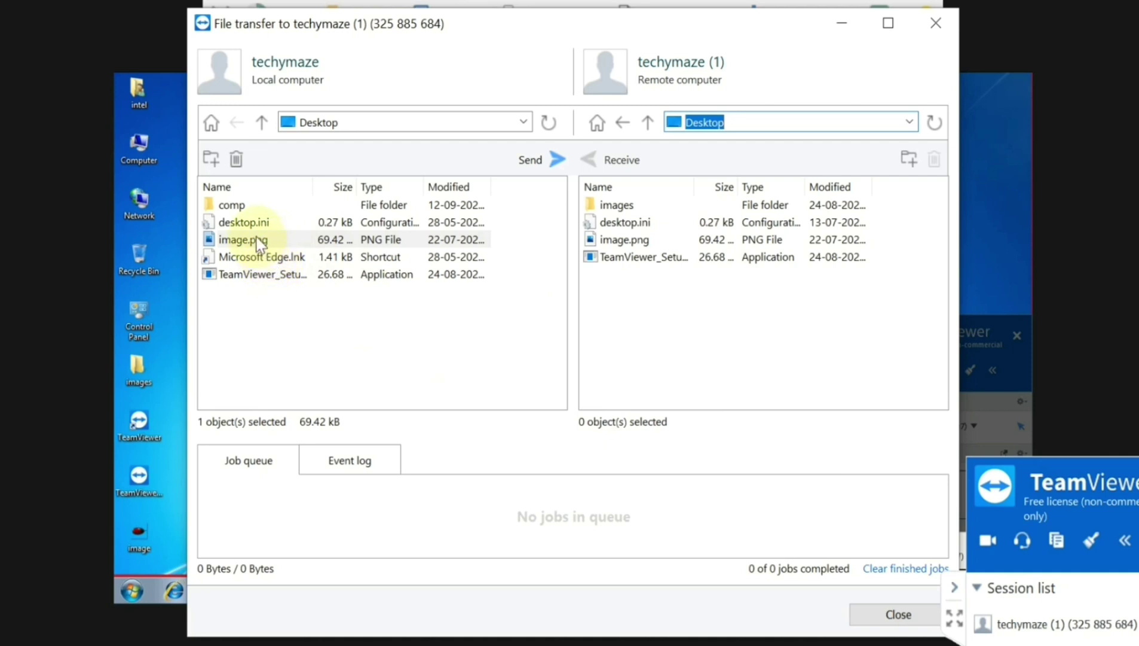
pyautogui.doubleClick(239, 204)
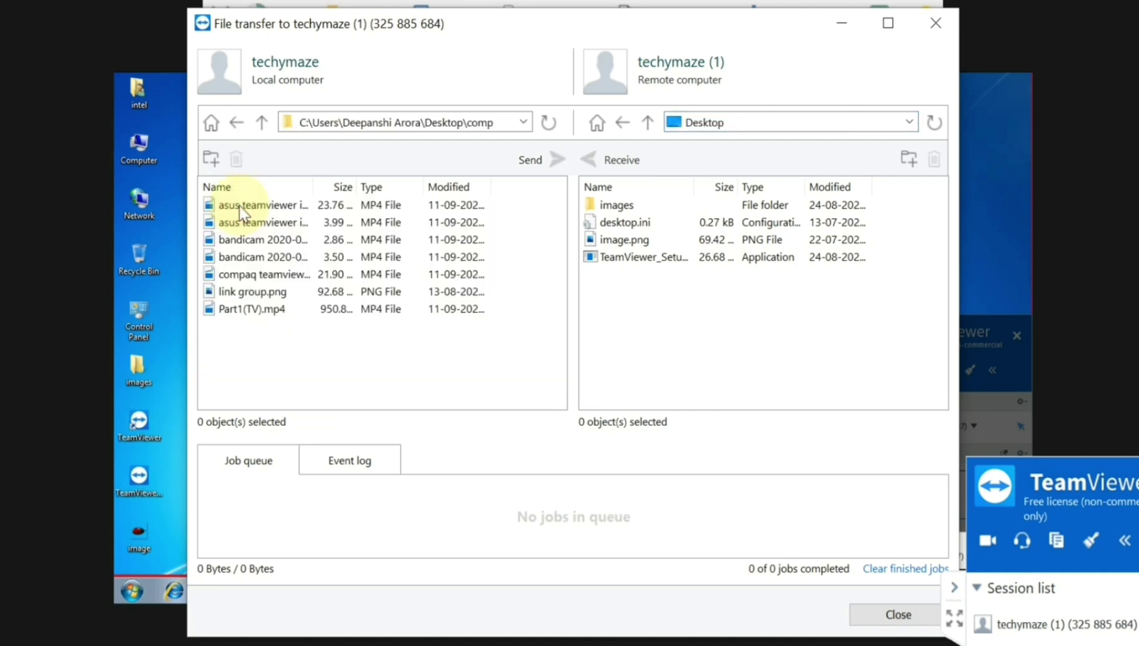
pyautogui.click(254, 292)
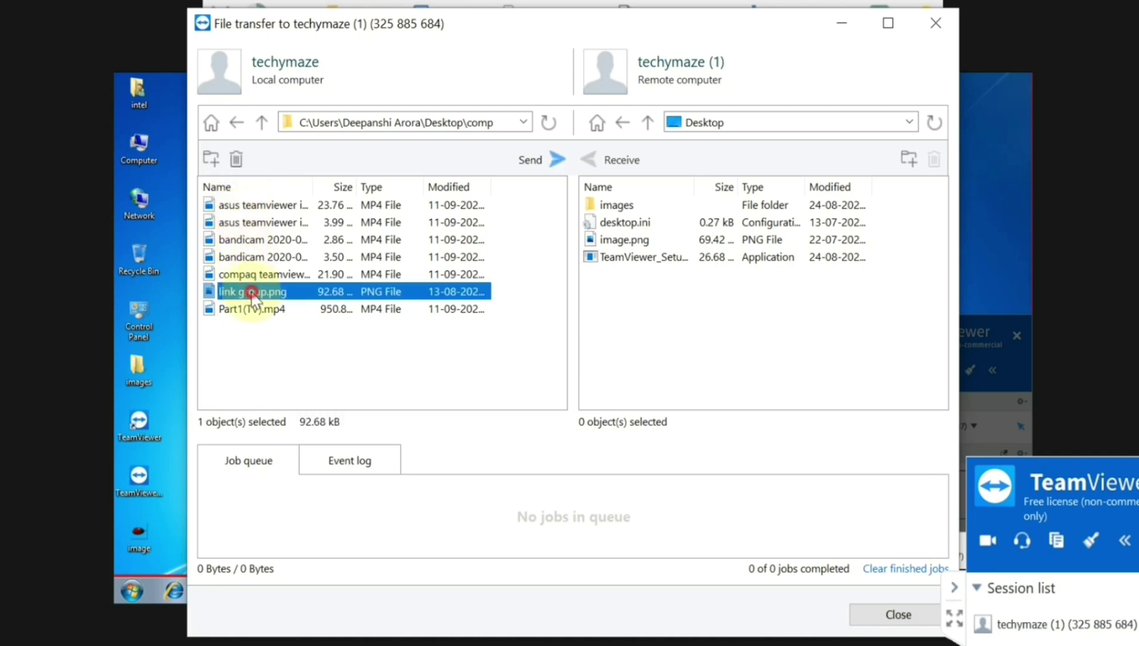
pyautogui.click(534, 166)
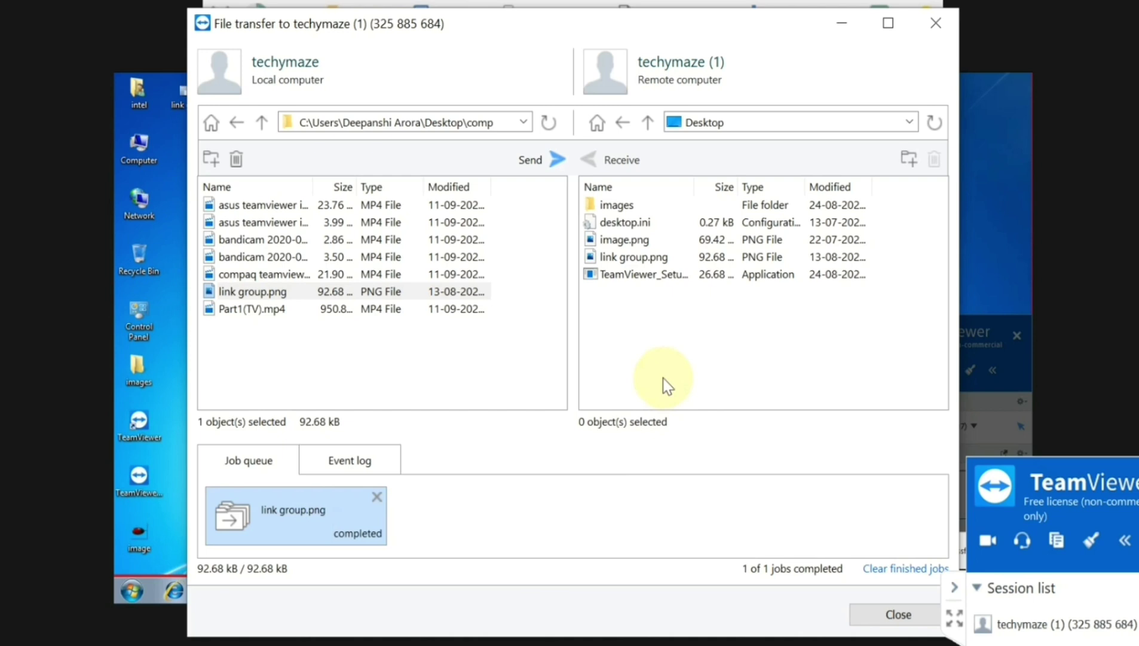
# Step: Receive bookmark.png (63.61 kB) from the remote images folder onto the local Desktop
pyautogui.doubleClick(629, 209)
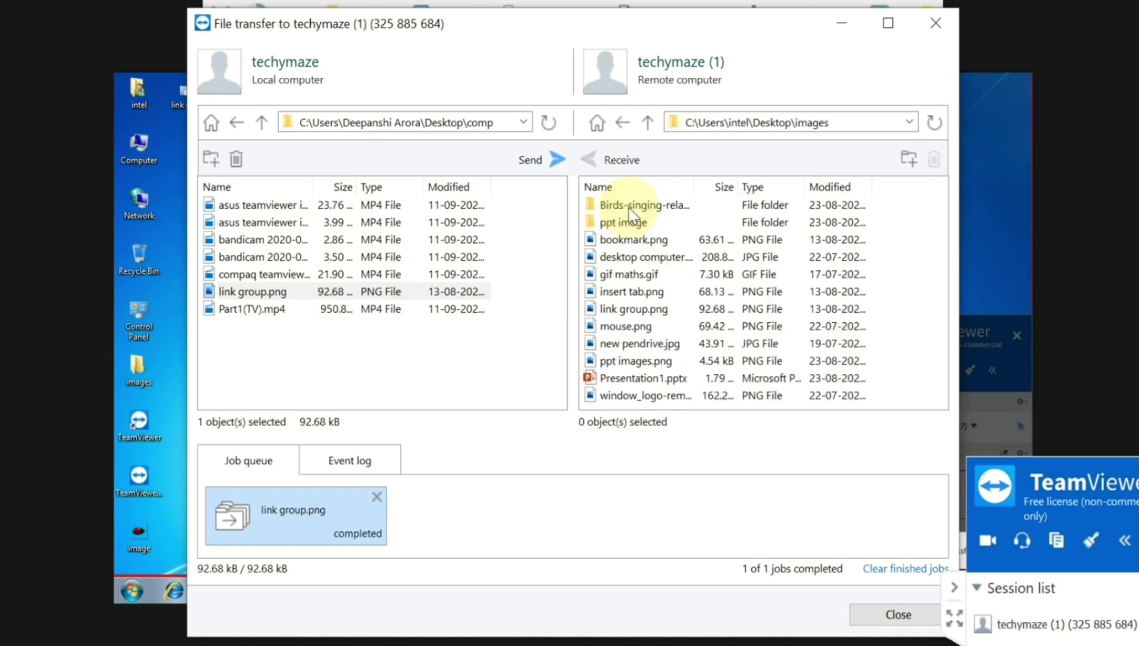
pyautogui.click(637, 242)
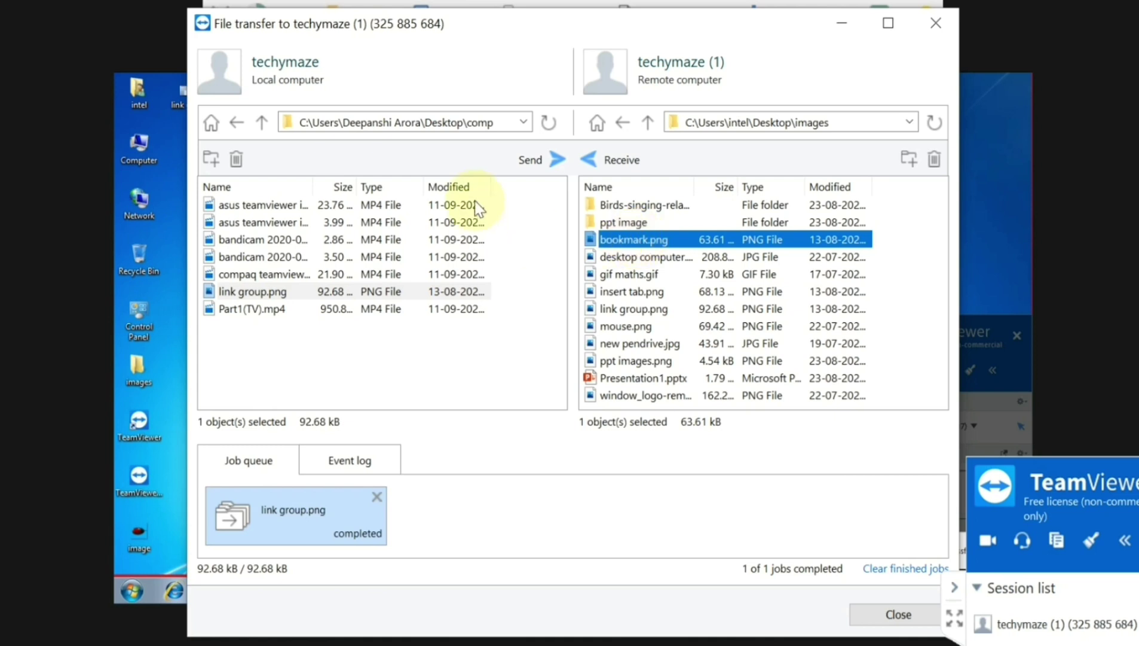
pyautogui.click(523, 122)
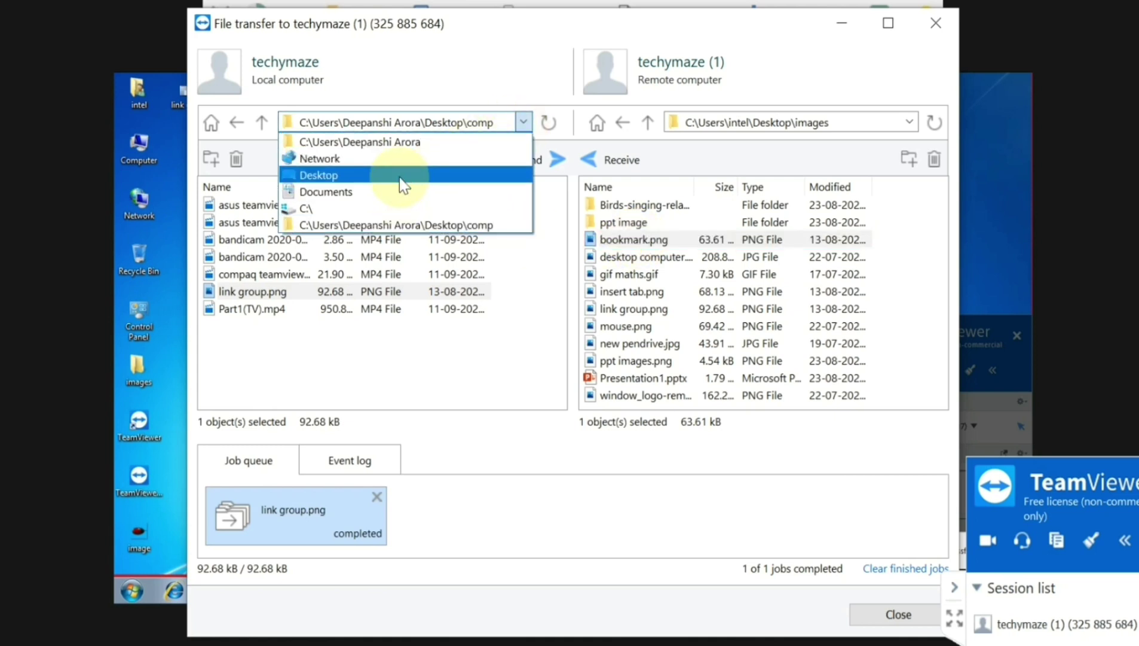
pyautogui.click(400, 175)
pyautogui.click(611, 161)
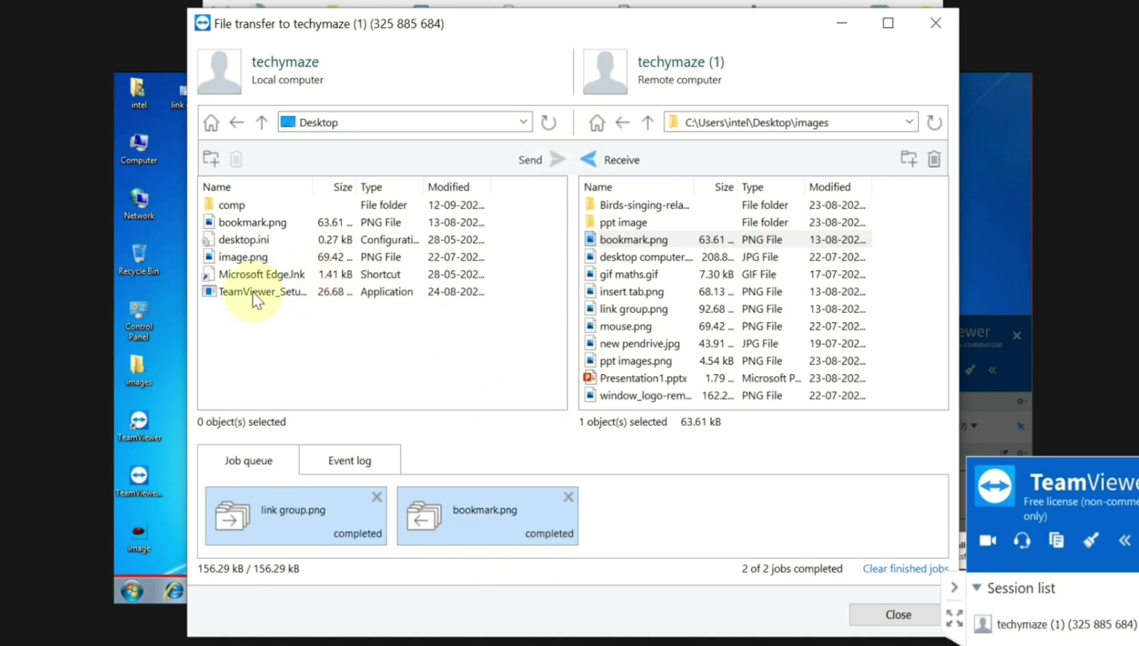
# Step: Close file transfer and share image.png (69.42 kB) from this computer via the session's file box
pyautogui.click(936, 24)
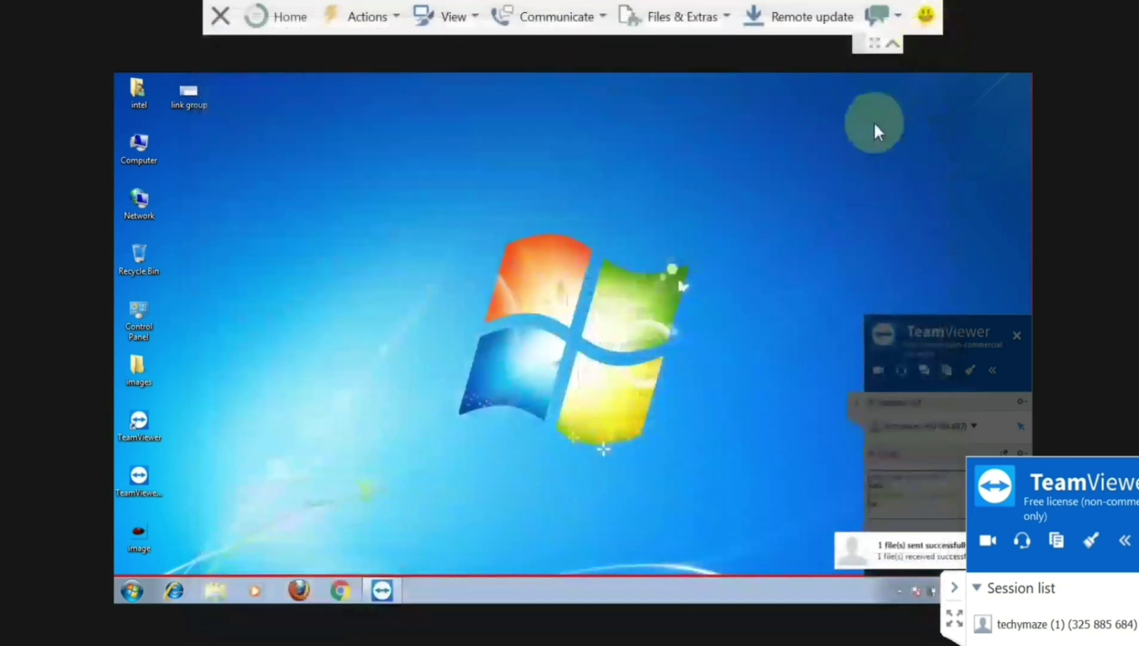
pyautogui.click(720, 23)
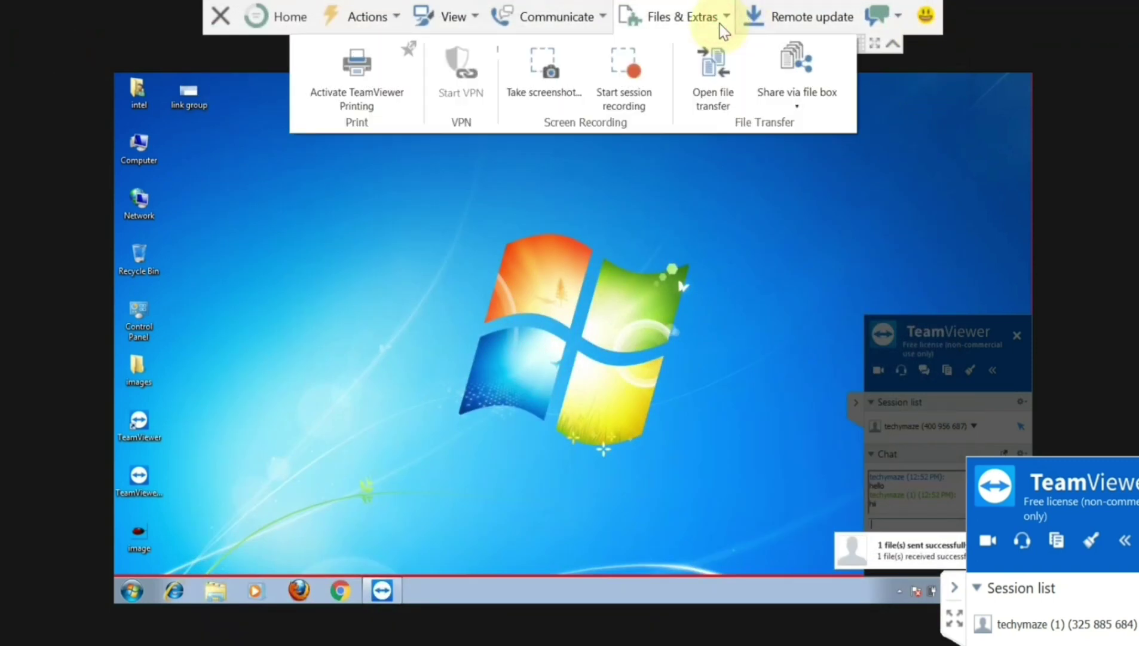
pyautogui.click(802, 105)
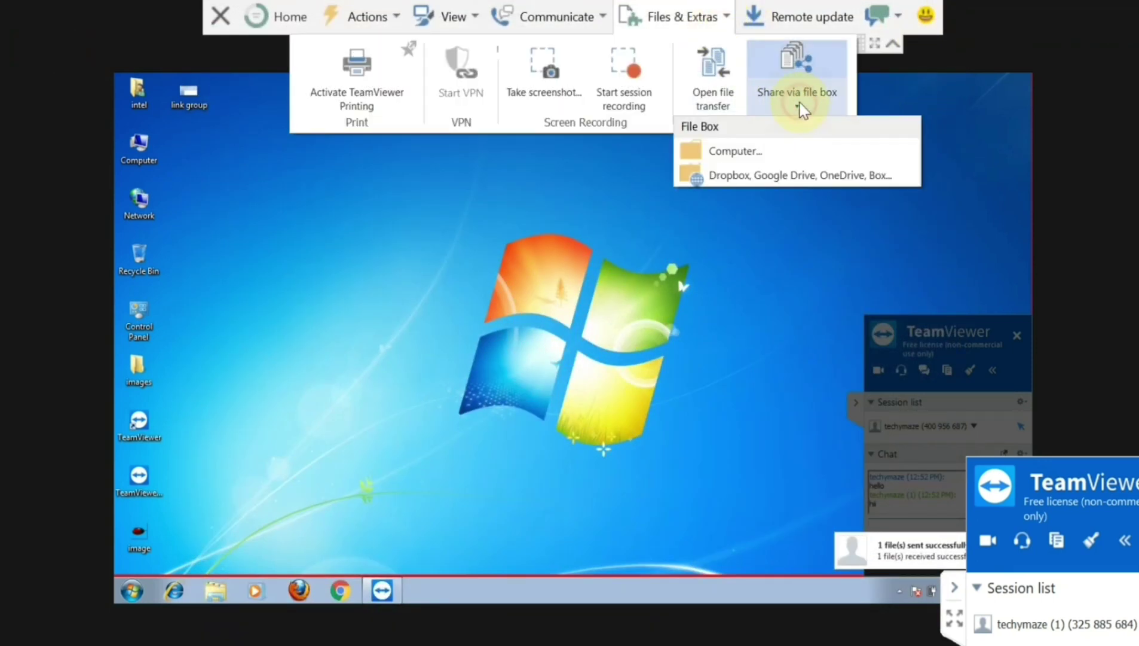
pyautogui.click(765, 150)
pyautogui.click(378, 192)
pyautogui.click(404, 461)
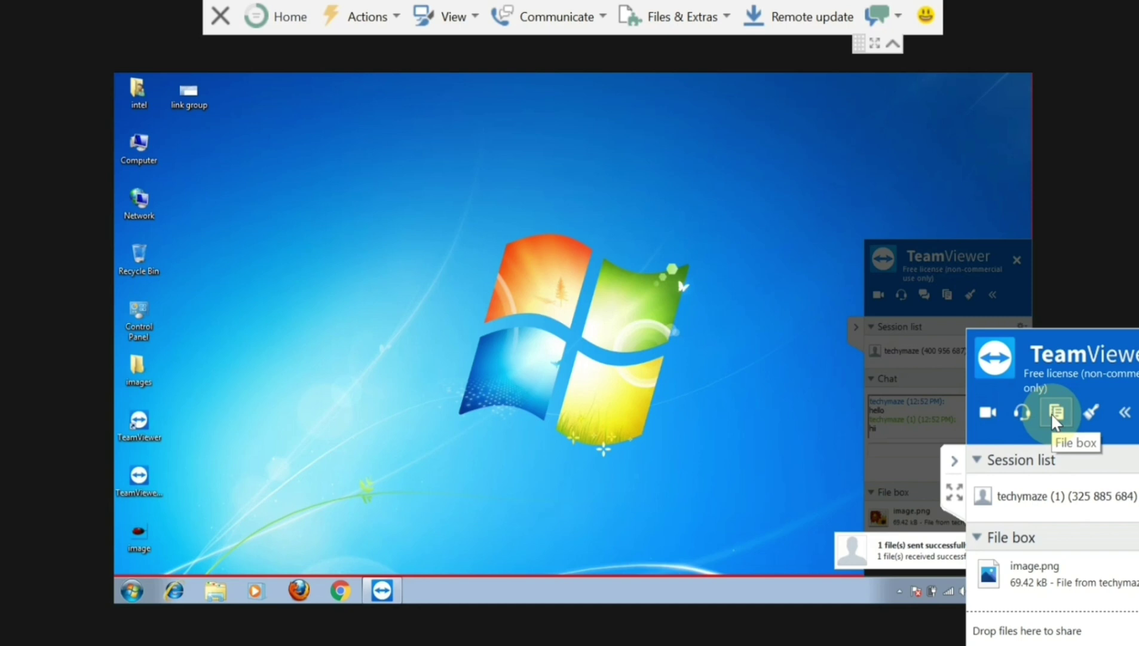
# Step: Draw a cyan whiteboard pen stroke across the Windows logo on the remote desktop
pyautogui.click(1085, 421)
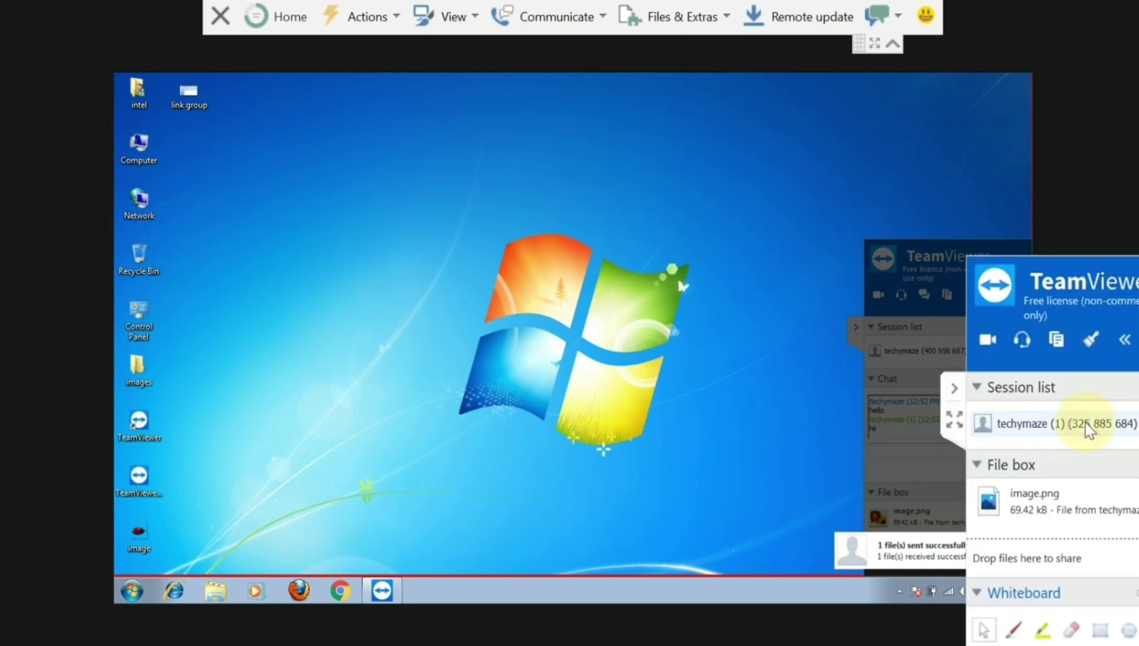
pyautogui.click(1014, 630)
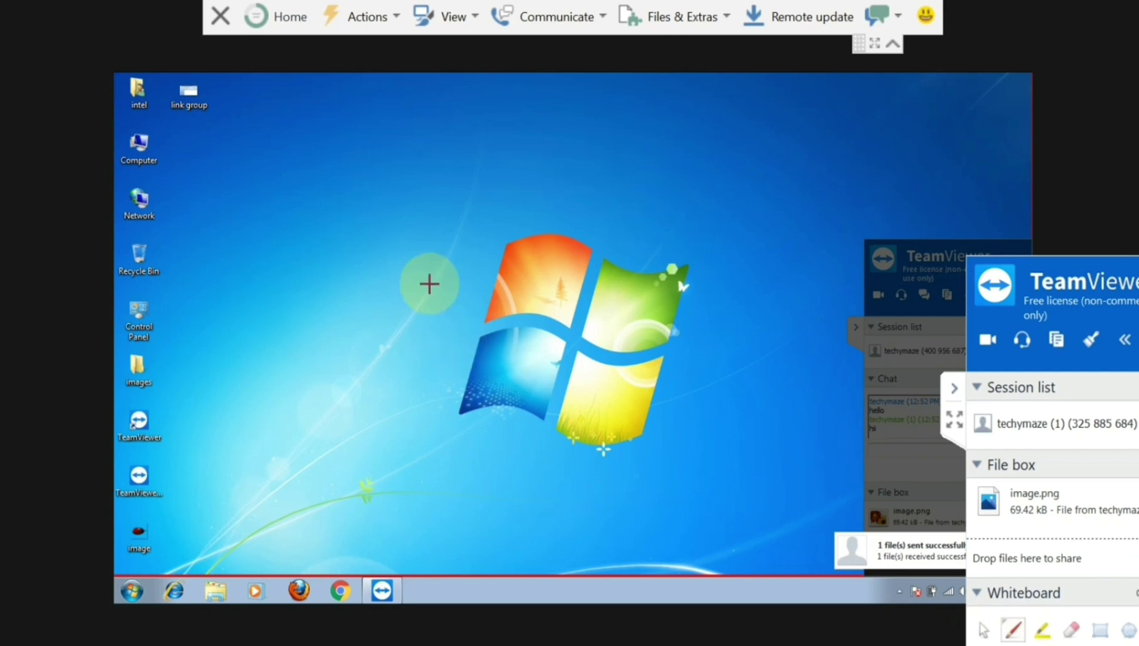
pyautogui.moveTo(538, 411)
pyautogui.mouseDown()
pyautogui.moveTo(682, 263)
pyautogui.moveTo(664, 224)
pyautogui.mouseUp()
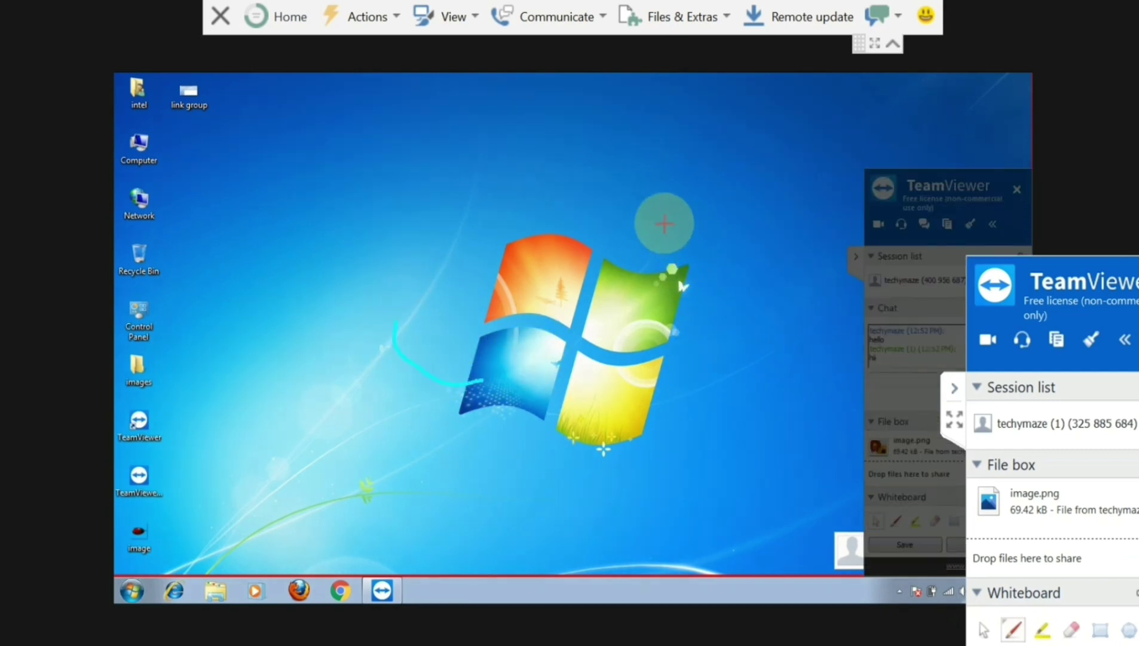